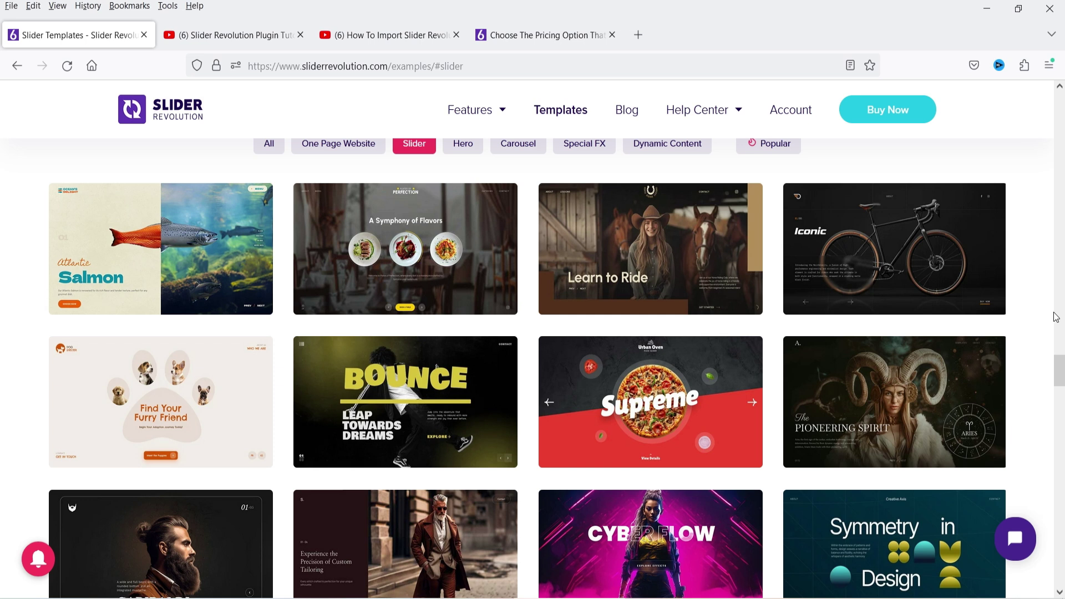
Switch from the templates gallery to the YouTube 'Slider Revolution Plugin Tutorial' tab
{"action": "key", "text": "ctrl+Tab"}
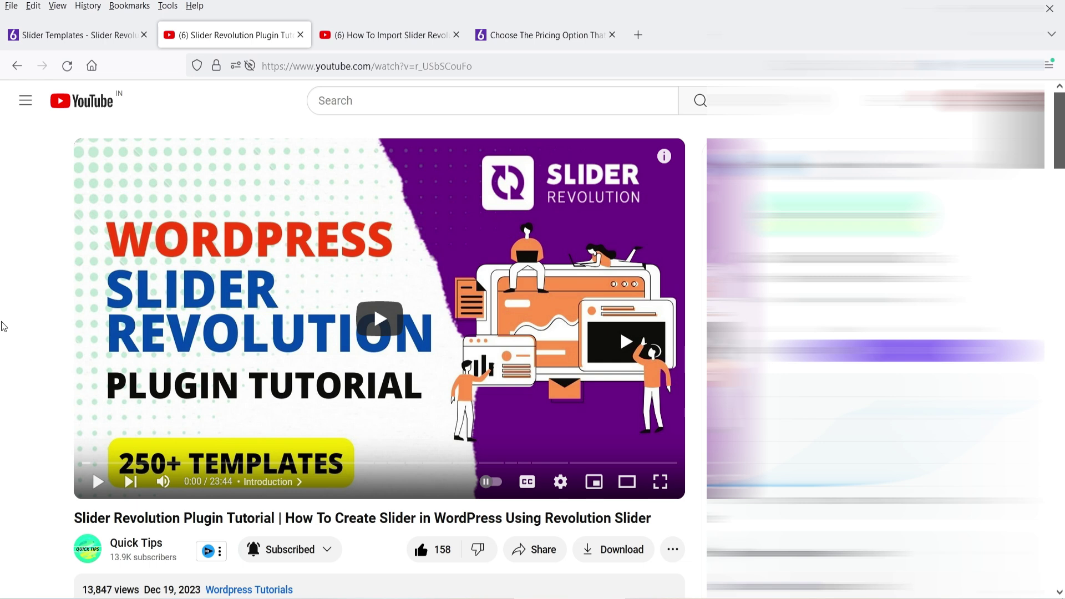
Move on to the 'How To Import Slider Revolution' tutorial video tab
{"action": "key", "text": "ctrl+Tab"}
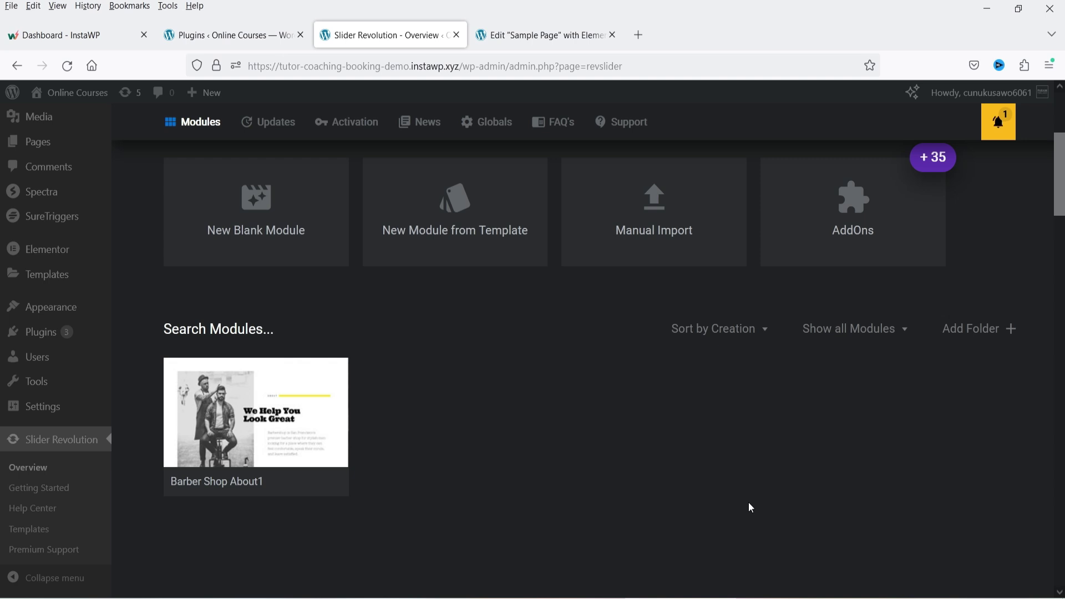
Reload the Slider Revolution overview from the Plugins page and close the duplicate overview tab
{"action": "scroll", "coordinate": [750, 507], "scroll_direction": "up", "scroll_amount": 4}
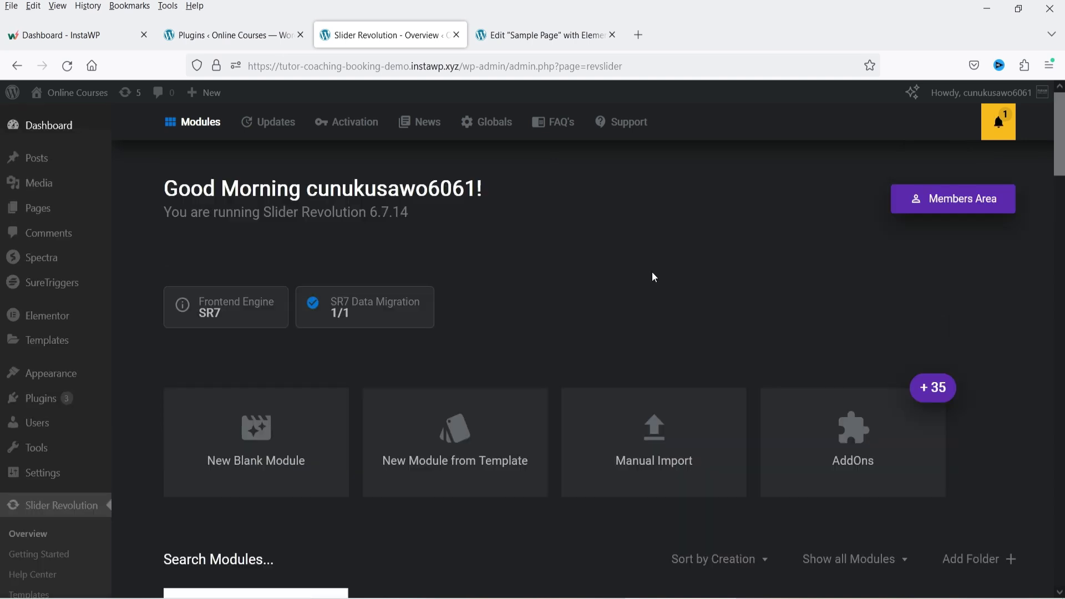
{"action": "left_click", "coordinate": [242, 40]}
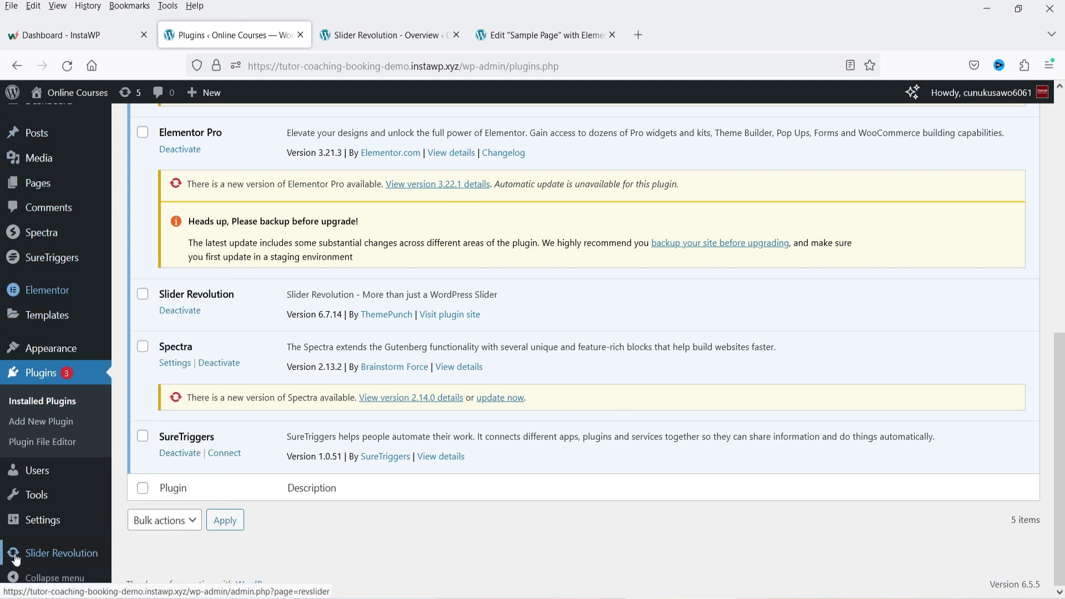
{"action": "mouse_move", "coordinate": [22, 558]}
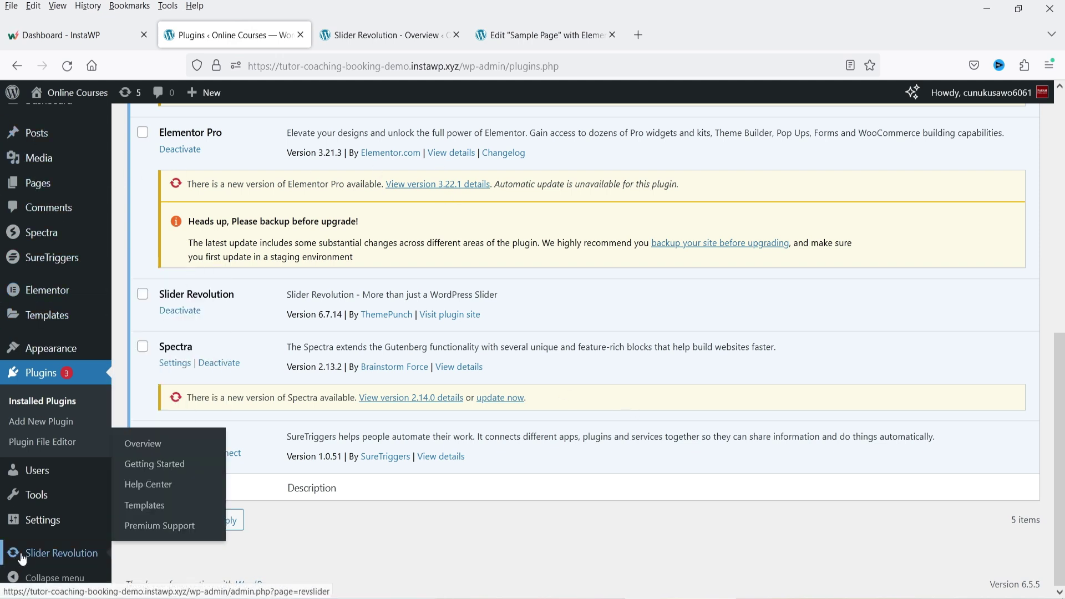
{"action": "left_click", "coordinate": [23, 558]}
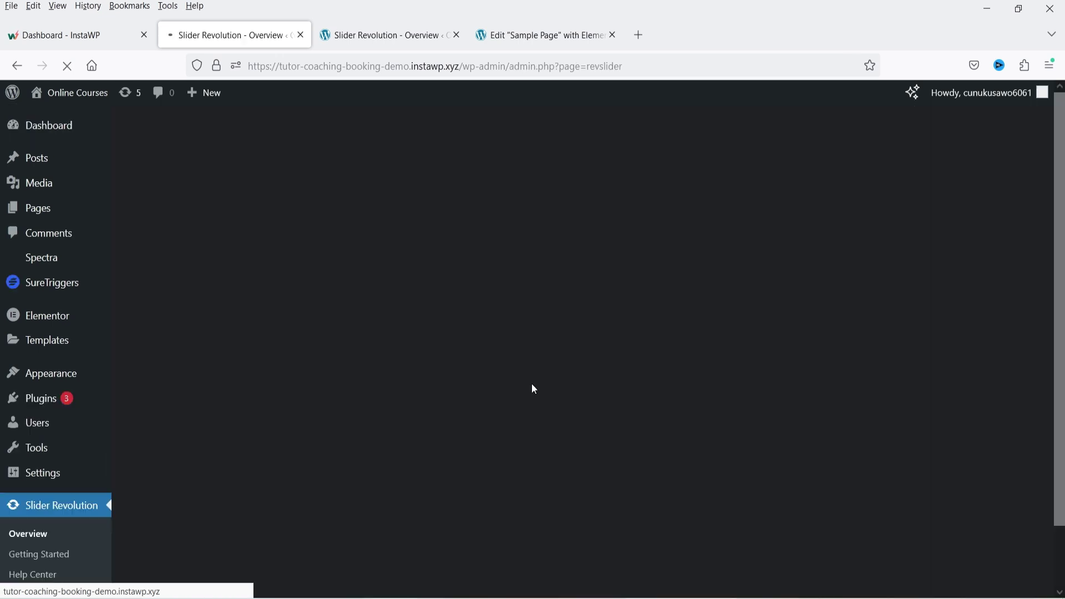
{"action": "left_click", "coordinate": [456, 35]}
Open the Barber Shop About1 module in the Slider Revolution editor
{"action": "scroll", "coordinate": [626, 261], "scroll_direction": "down", "scroll_amount": 7}
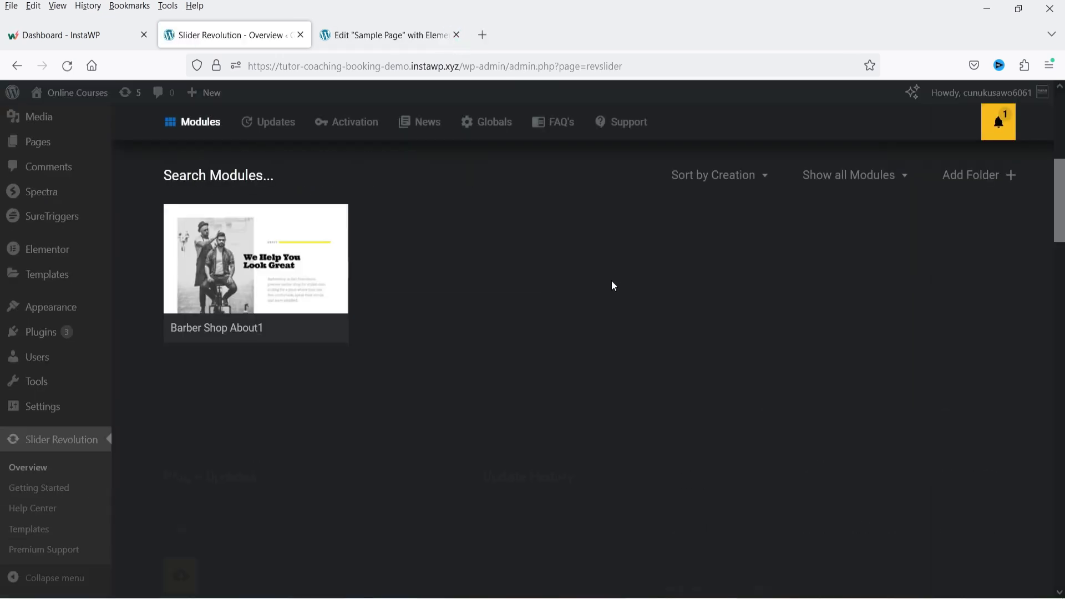
{"action": "scroll", "coordinate": [564, 389], "scroll_direction": "up", "scroll_amount": 3}
{"action": "mouse_move", "coordinate": [230, 412]}
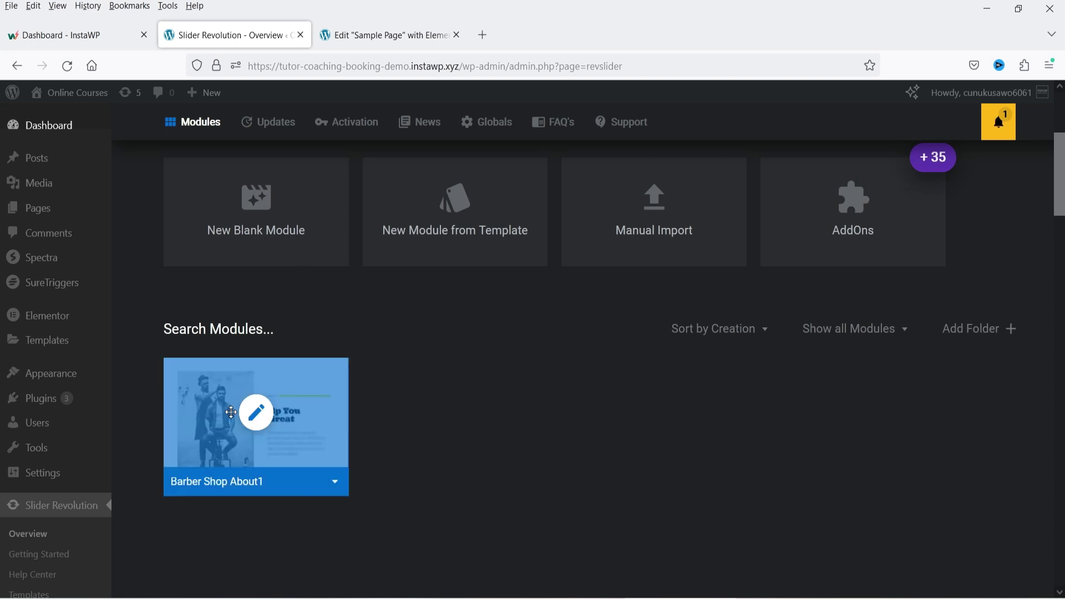
{"action": "scroll", "coordinate": [231, 412], "scroll_direction": "down", "scroll_amount": 2}
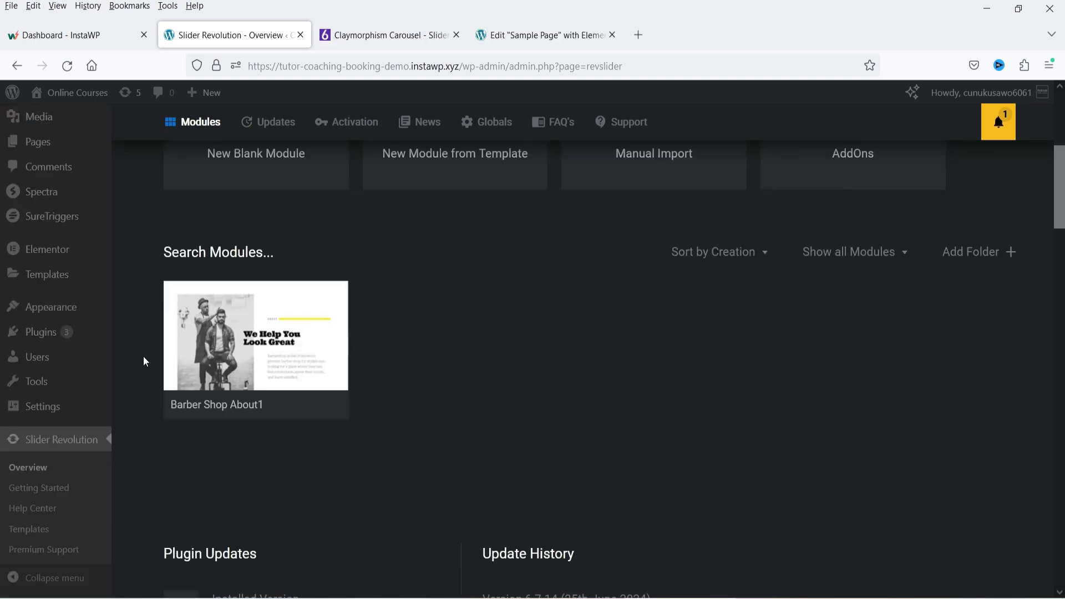
{"action": "left_click", "coordinate": [264, 342]}
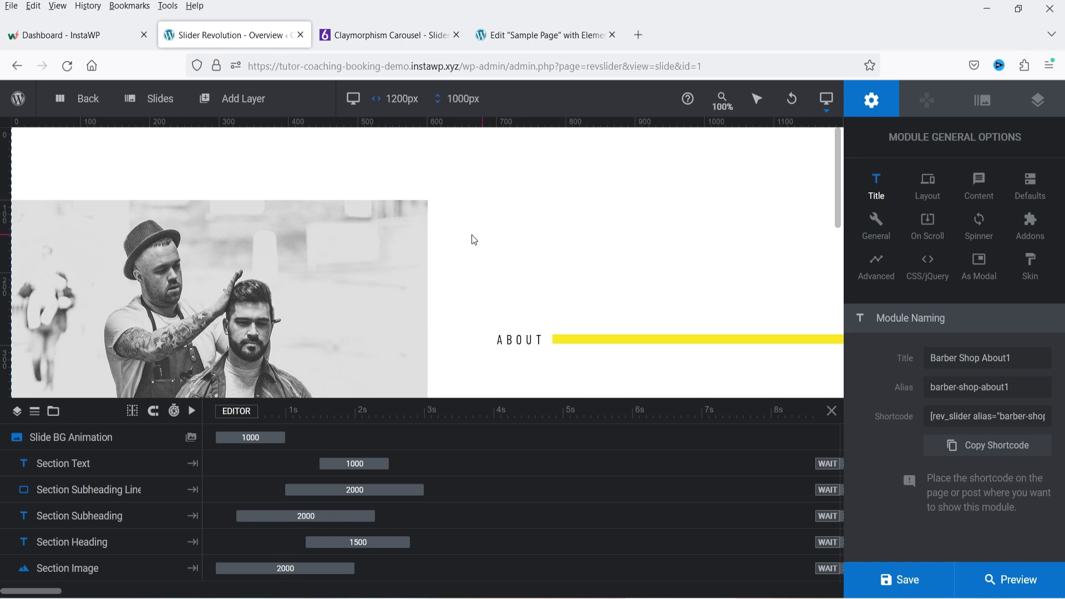
Preview Barber Shop About1 at desktop size, showing the About heading and barbershop text
{"action": "scroll", "coordinate": [518, 238], "scroll_direction": "down", "scroll_amount": 3}
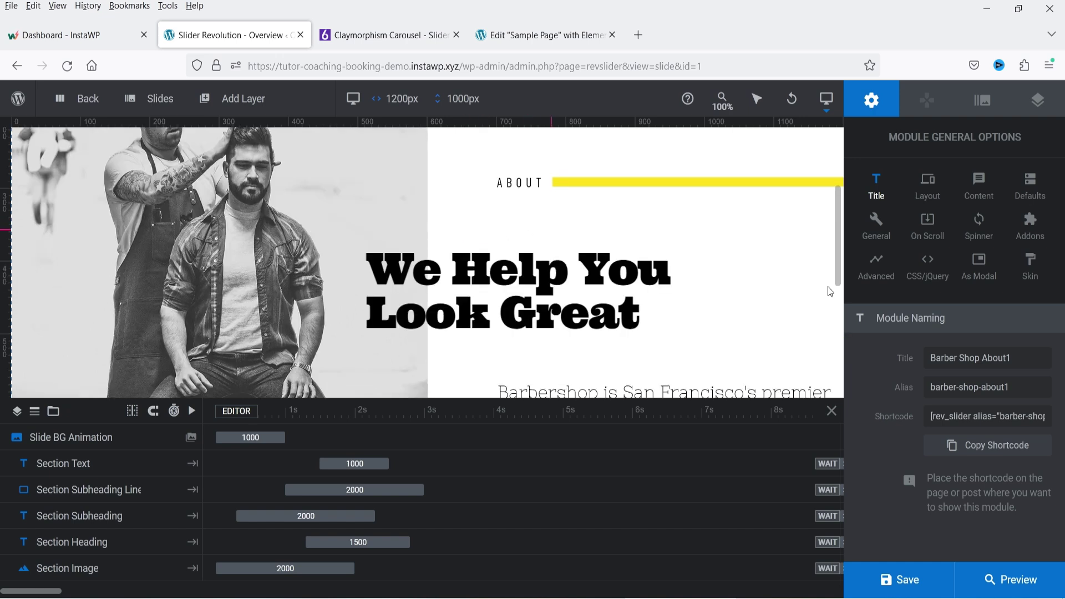
{"action": "left_click", "coordinate": [995, 586]}
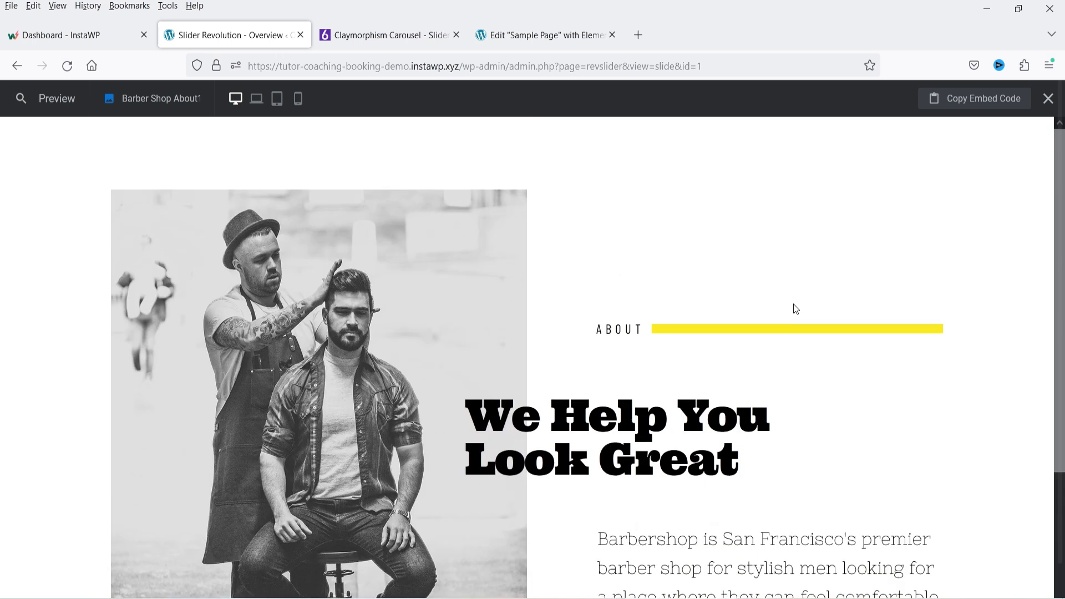
Preview the module at notebook, tablet and phone widths, then close the preview
{"action": "left_click", "coordinate": [256, 99]}
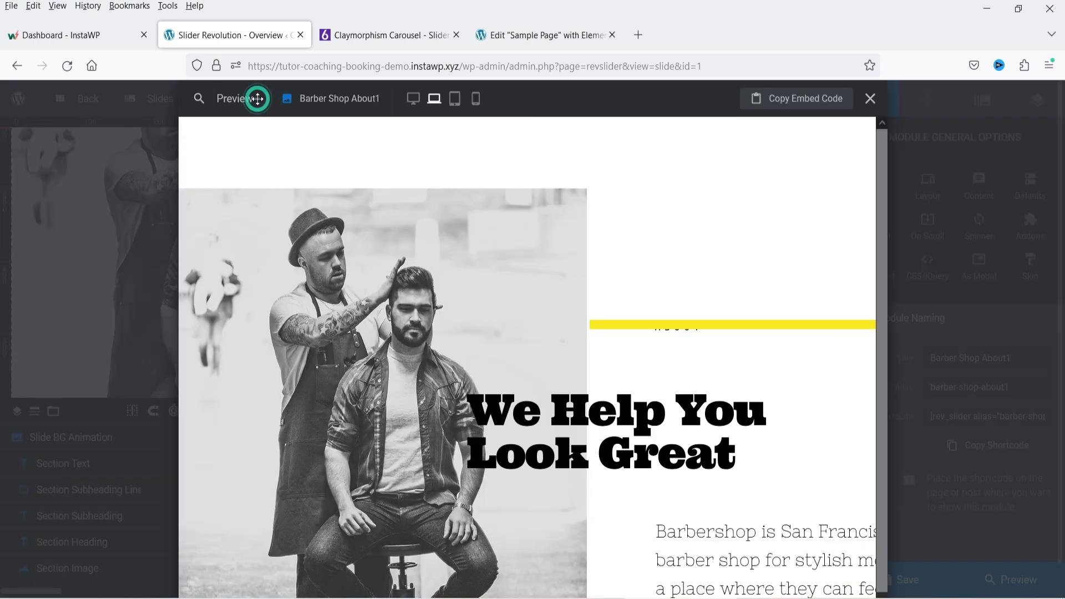
{"action": "scroll", "coordinate": [739, 306], "scroll_direction": "down", "scroll_amount": 1}
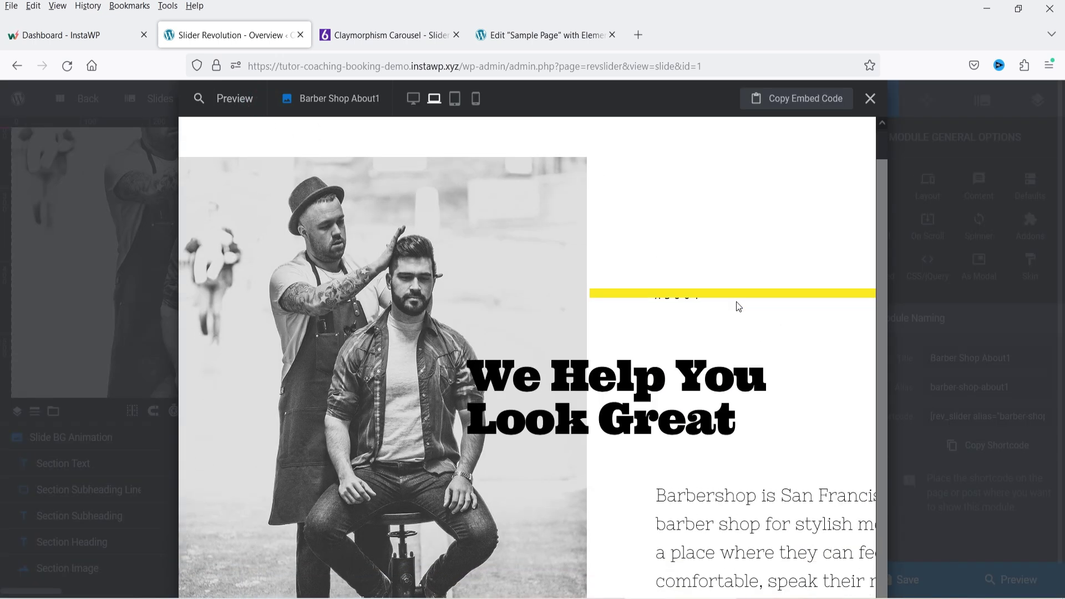
{"action": "scroll", "coordinate": [738, 306], "scroll_direction": "up", "scroll_amount": 1}
{"action": "left_click", "coordinate": [456, 99]}
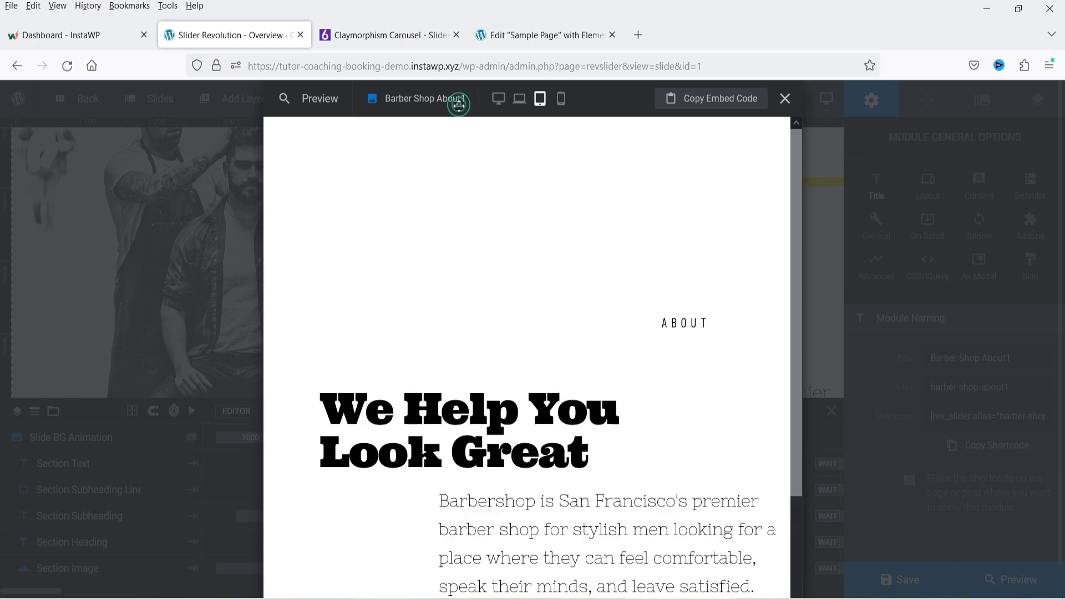
{"action": "scroll", "coordinate": [665, 297], "scroll_direction": "down", "scroll_amount": 5}
{"action": "scroll", "coordinate": [667, 299], "scroll_direction": "up", "scroll_amount": 4}
{"action": "left_click", "coordinate": [561, 99]}
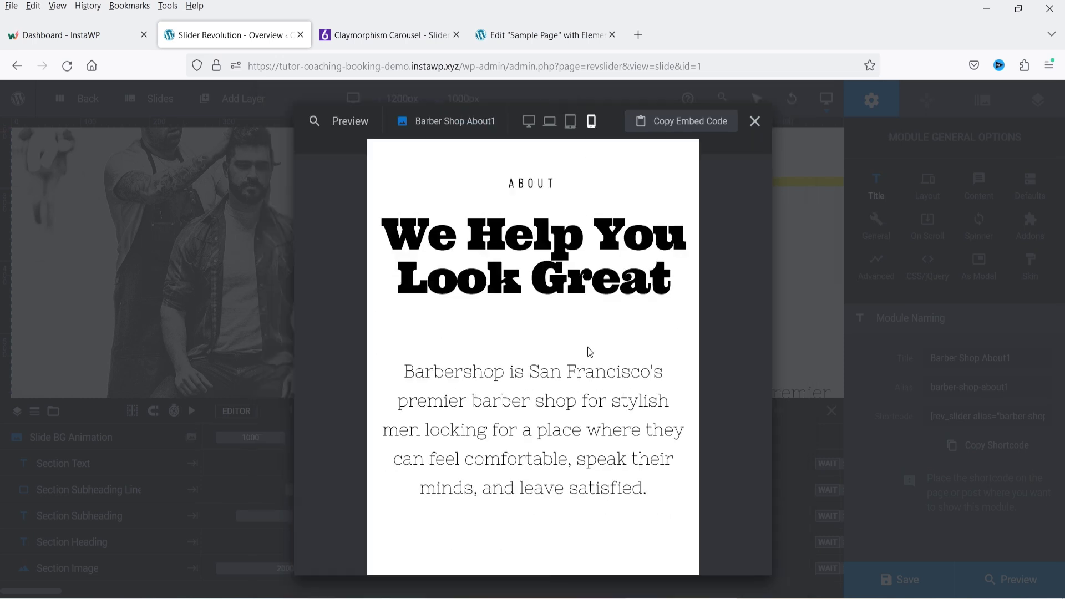
{"action": "left_click", "coordinate": [754, 121]}
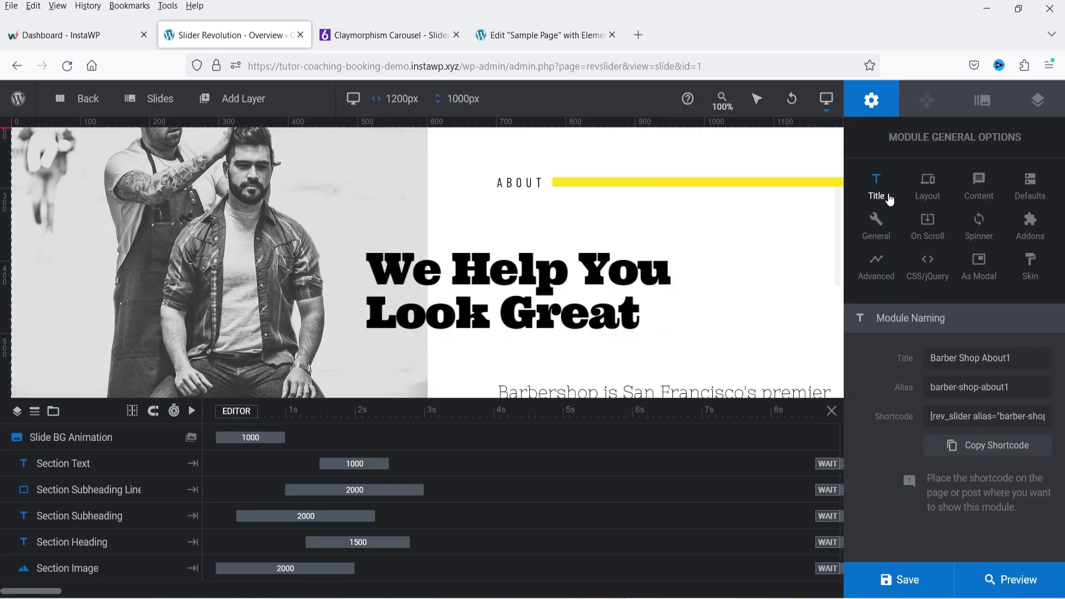
Show the module's Layout settings down to the Layer Area Size section
{"action": "left_click", "coordinate": [931, 198]}
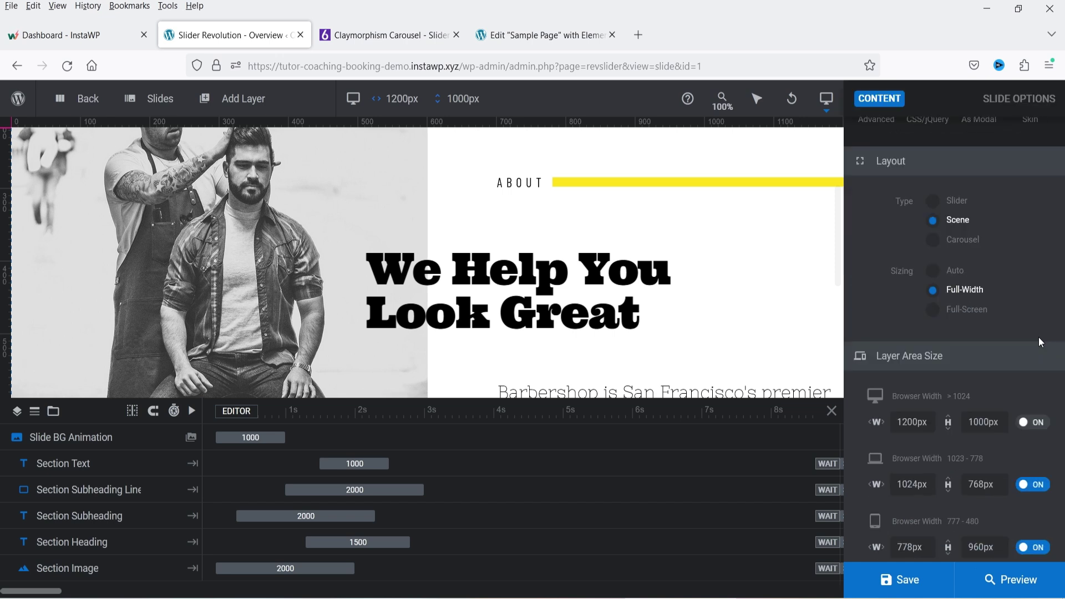
{"action": "scroll", "coordinate": [1042, 339], "scroll_direction": "down", "scroll_amount": 3}
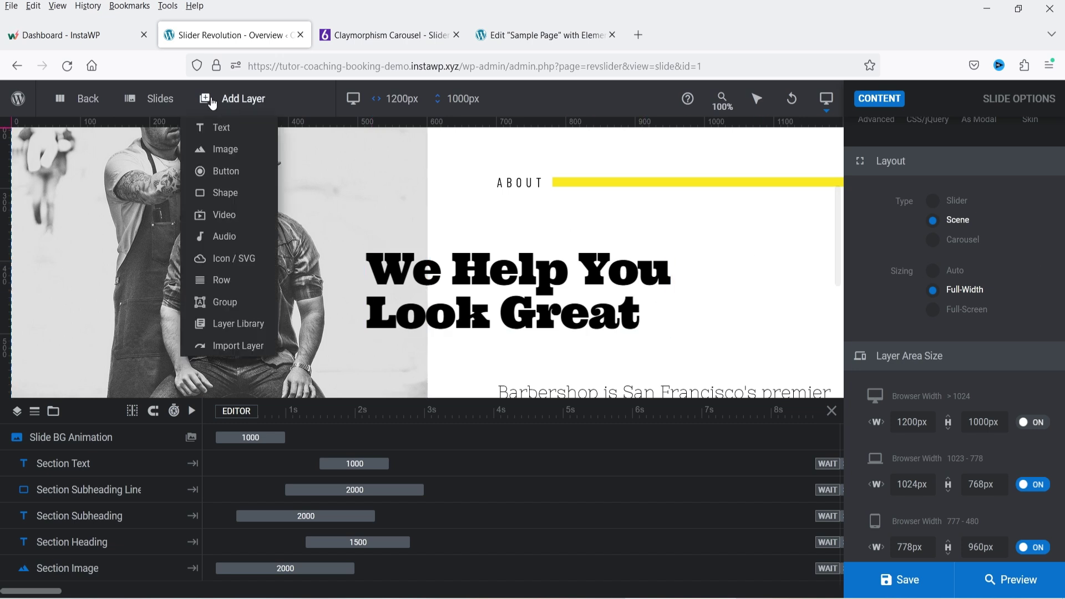
{"action": "mouse_move", "coordinate": [159, 123]}
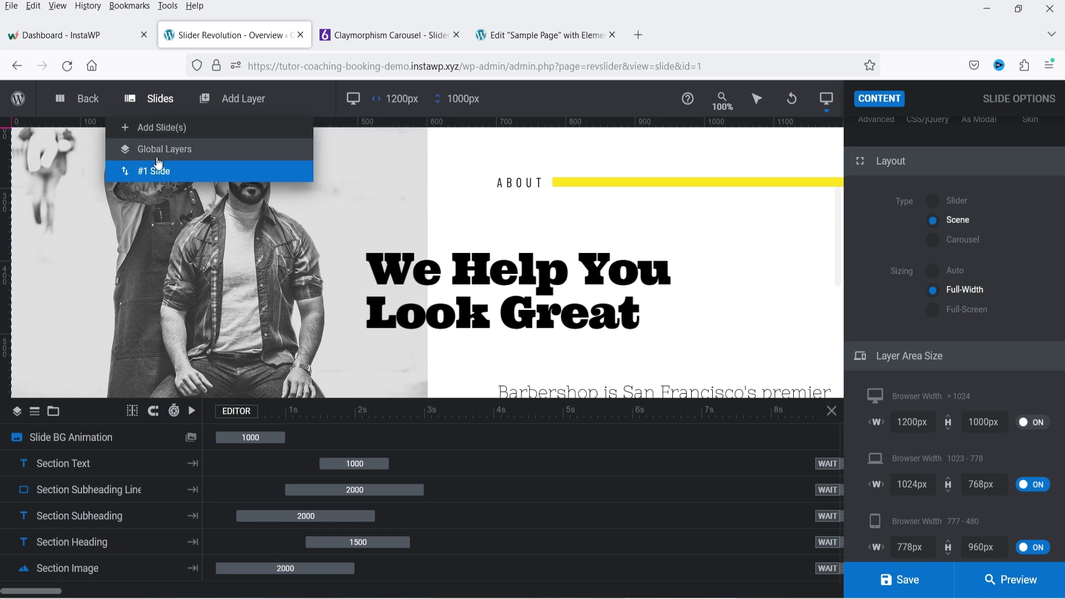
{"action": "mouse_move", "coordinate": [159, 174]}
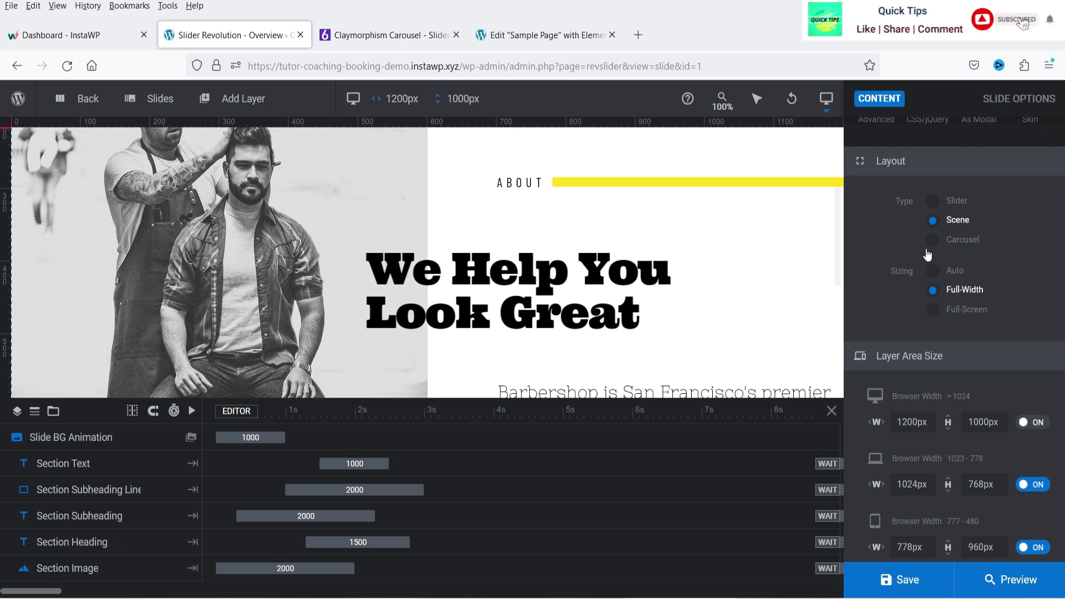
{"action": "mouse_move", "coordinate": [833, 101]}
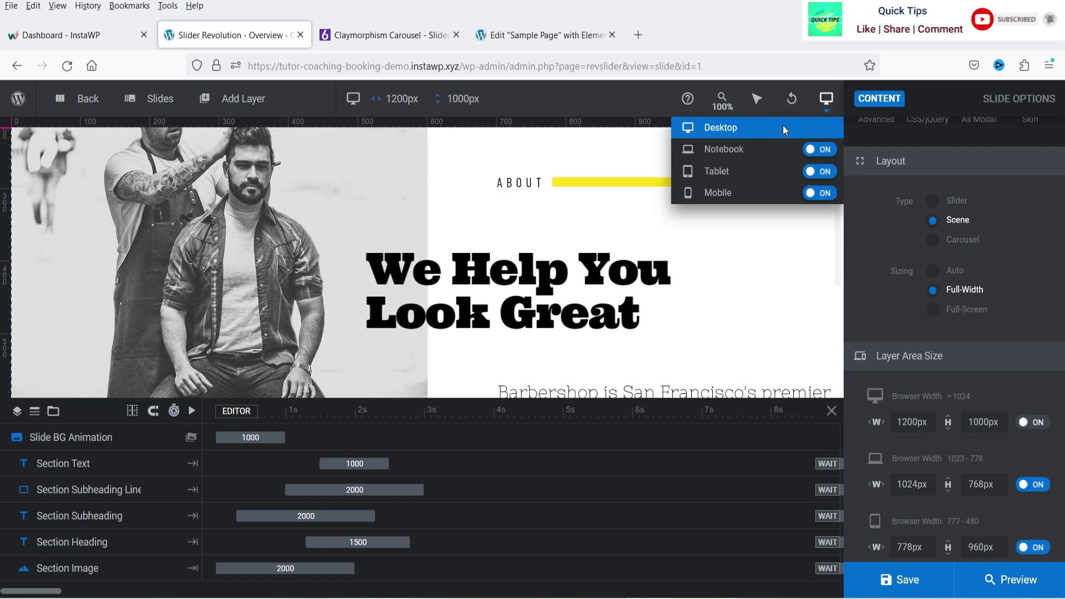
Toggle the Notebook and Tablet layouts off and back on, leaving both enabled
{"action": "left_click", "coordinate": [819, 150]}
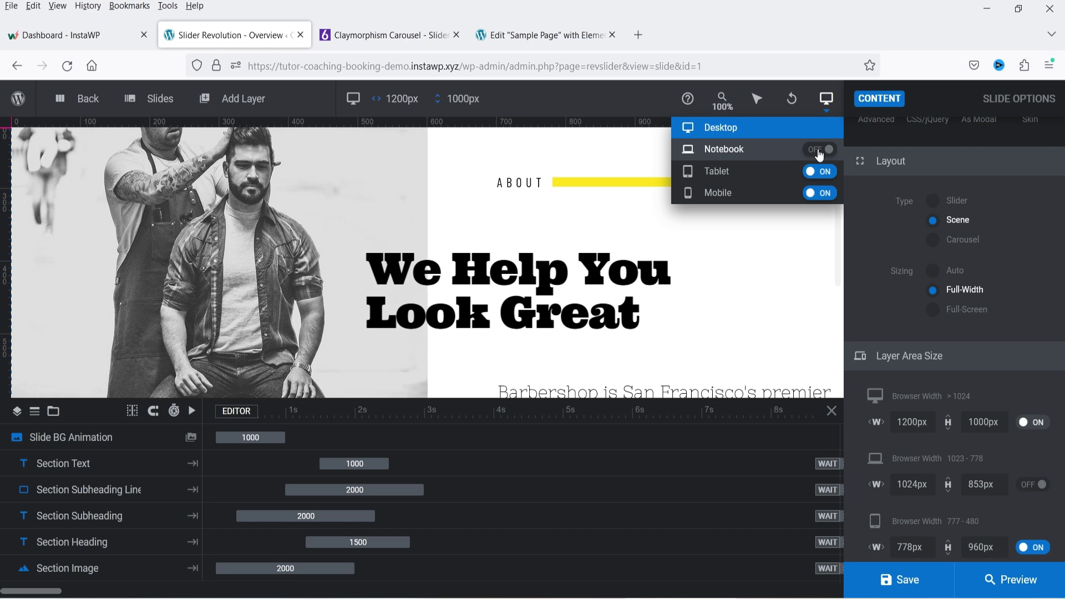
{"action": "left_click", "coordinate": [814, 171]}
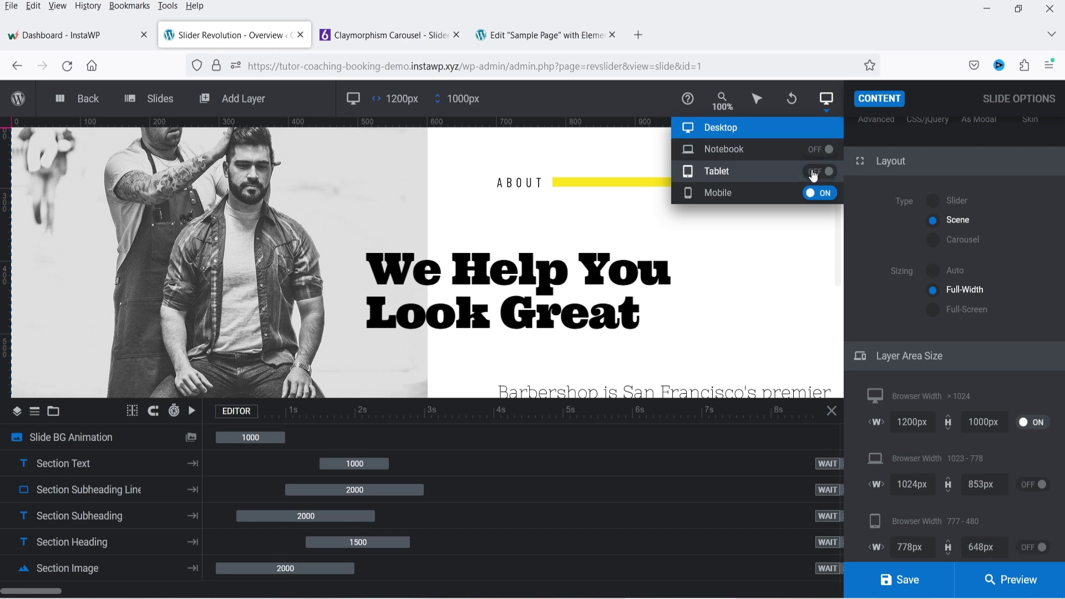
{"action": "left_click", "coordinate": [822, 170]}
{"action": "left_click", "coordinate": [820, 149]}
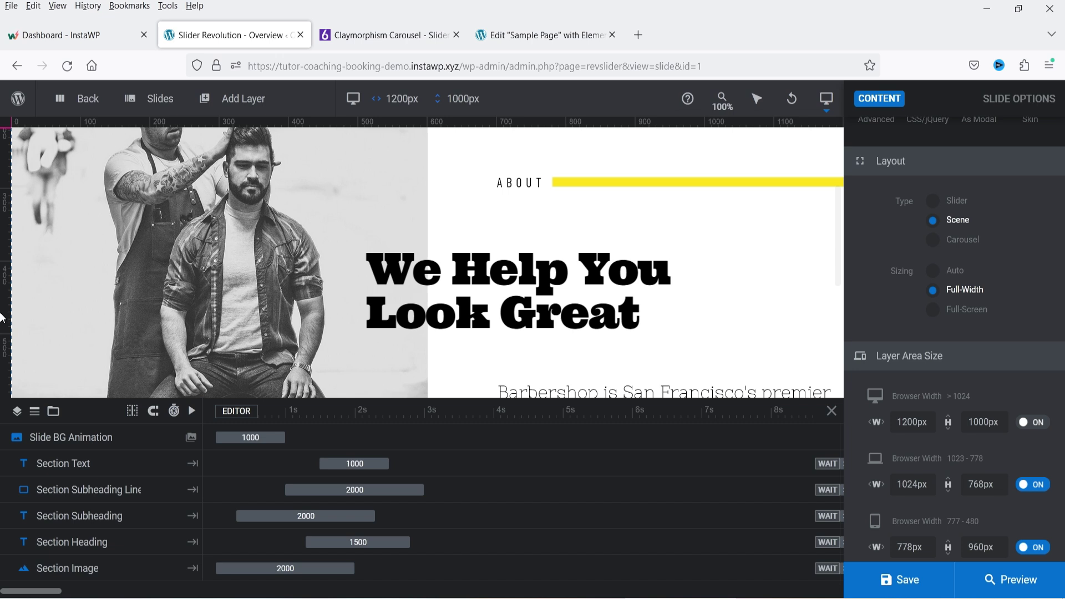
Change the desktop layer area height from 1000px to 900px
{"action": "scroll", "coordinate": [982, 214], "scroll_direction": "down", "scroll_amount": 3}
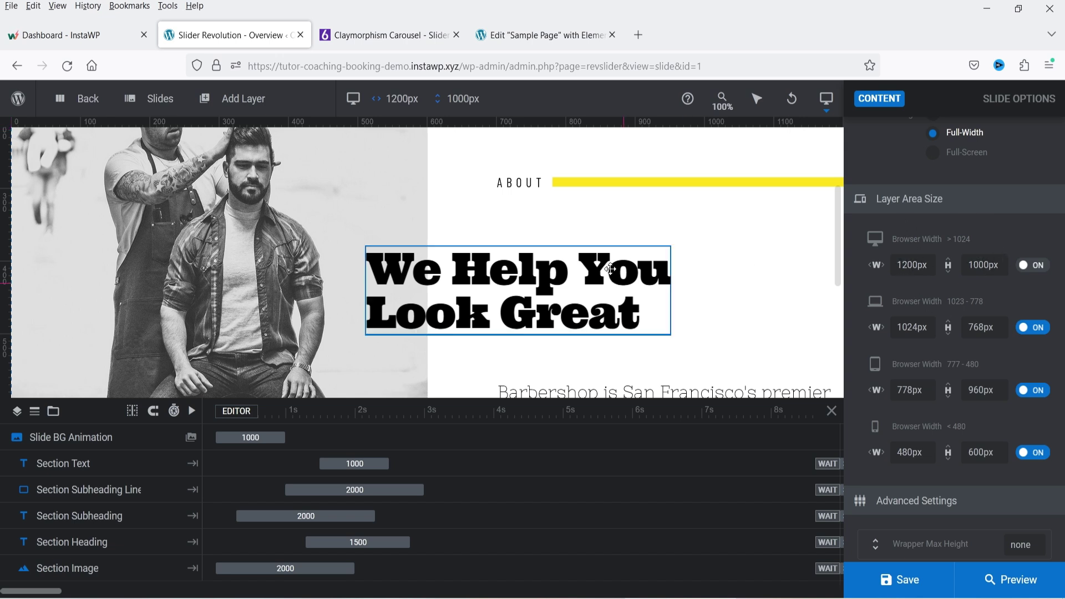
{"action": "scroll", "coordinate": [608, 272], "scroll_direction": "down", "scroll_amount": 4}
{"action": "scroll", "coordinate": [599, 265], "scroll_direction": "up", "scroll_amount": 7}
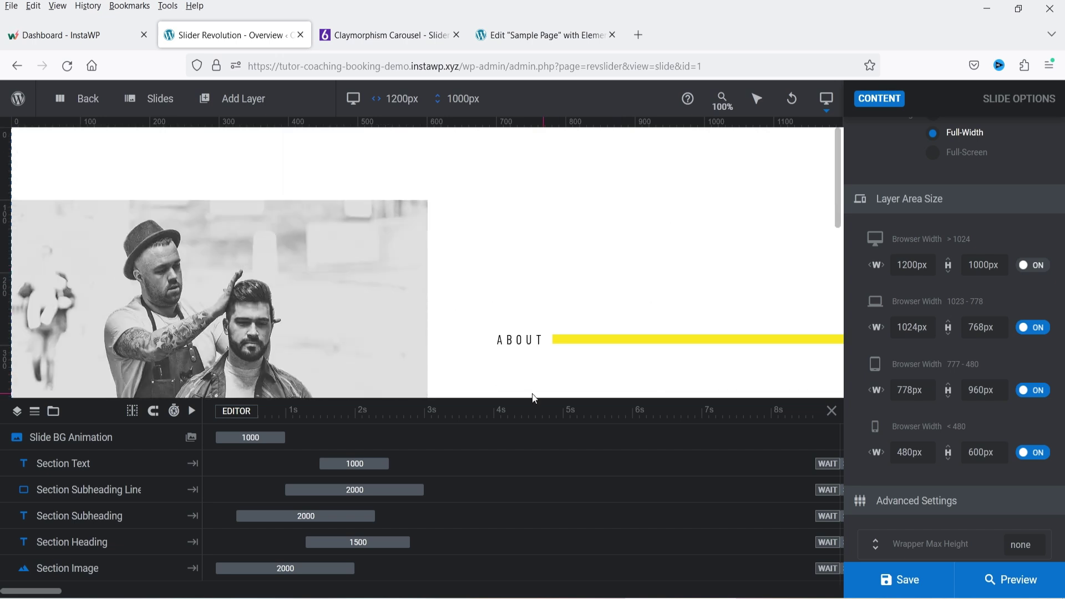
{"action": "left_click_drag", "start_coordinate": [532, 398], "coordinate": [533, 517]}
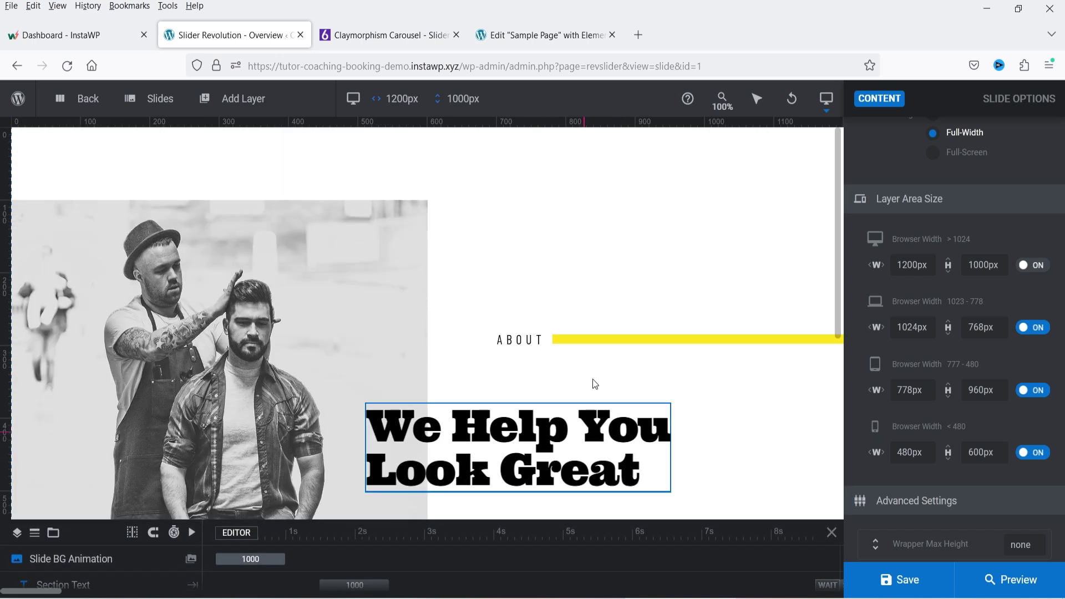
{"action": "scroll", "coordinate": [595, 383], "scroll_direction": "down", "scroll_amount": 5}
{"action": "scroll", "coordinate": [619, 314], "scroll_direction": "up", "scroll_amount": 5}
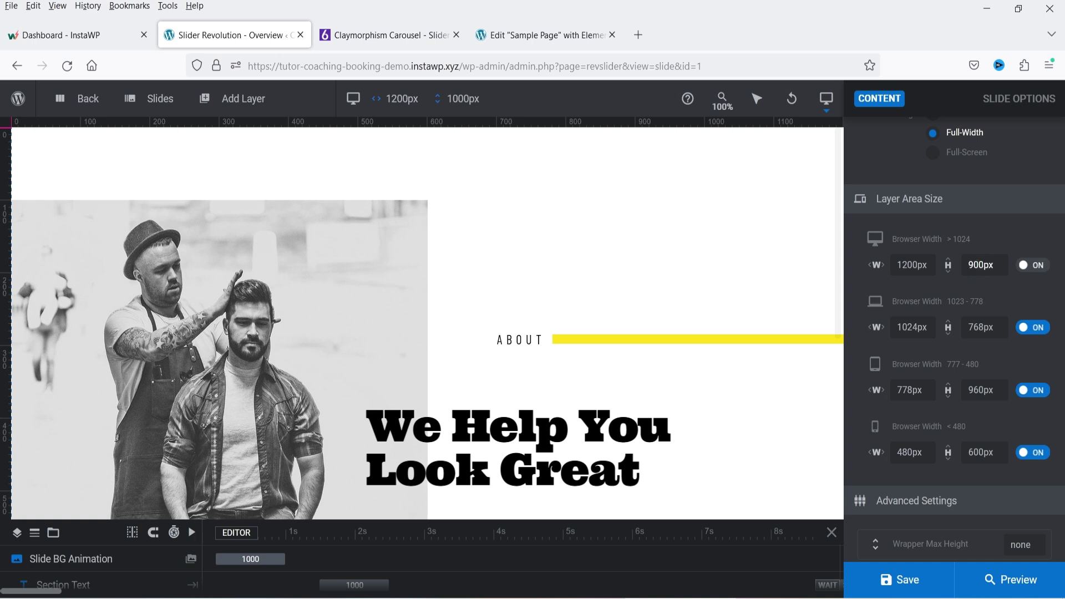
{"action": "left_click", "coordinate": [730, 271]}
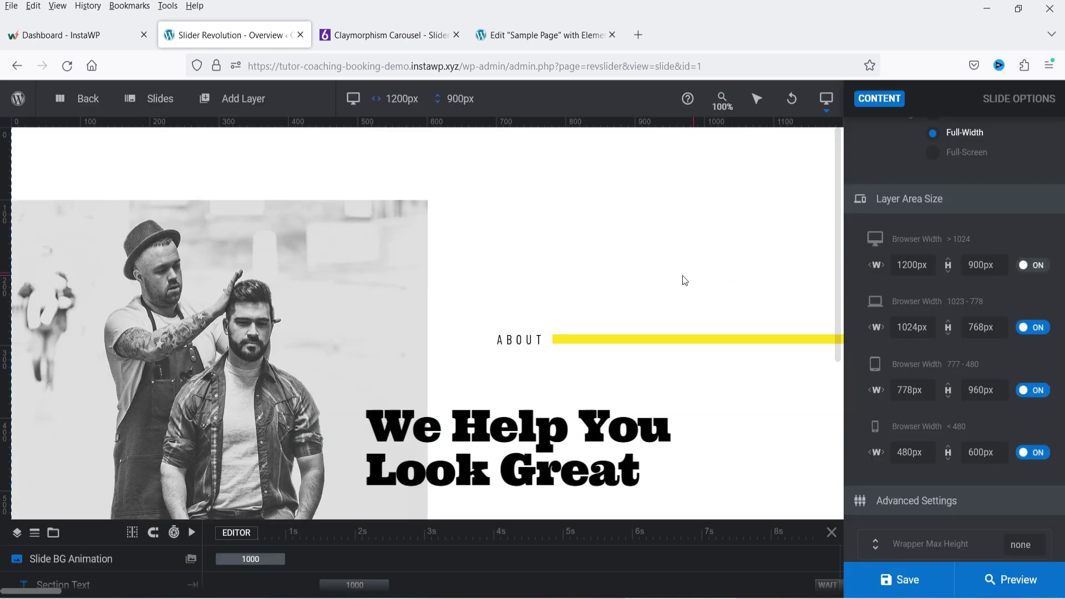
Widen the mobile layer area width from 480px to 500px
{"action": "scroll", "coordinate": [690, 270], "scroll_direction": "down", "scroll_amount": 5}
{"action": "scroll", "coordinate": [692, 277], "scroll_direction": "up", "scroll_amount": 5}
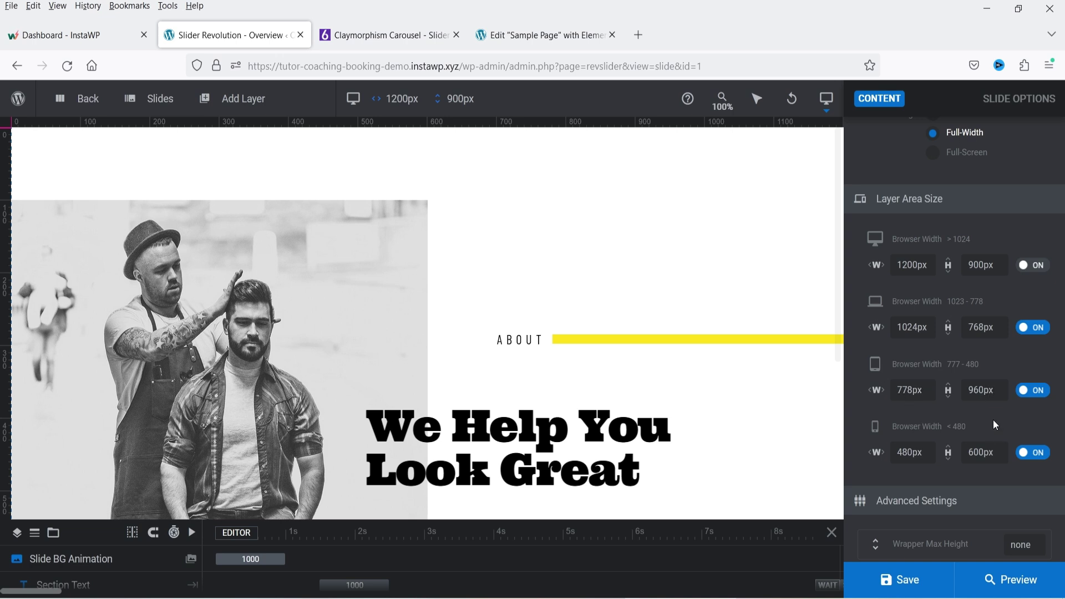
{"action": "scroll", "coordinate": [993, 420], "scroll_direction": "down", "scroll_amount": 3}
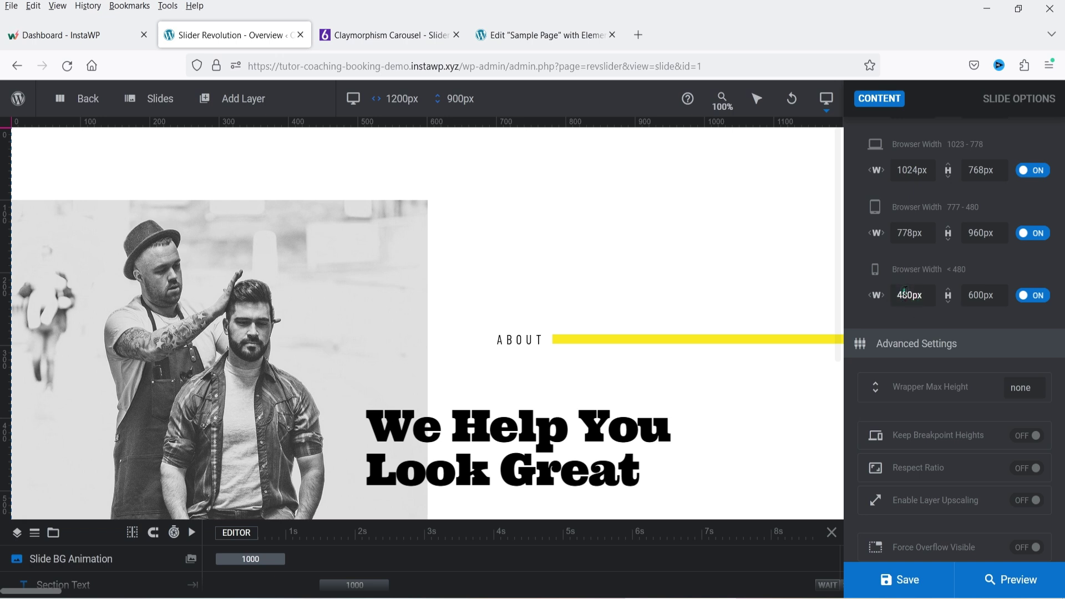
{"action": "left_click_drag", "start_coordinate": [905, 291], "coordinate": [898, 291]}
{"action": "mouse_move", "coordinate": [826, 114]}
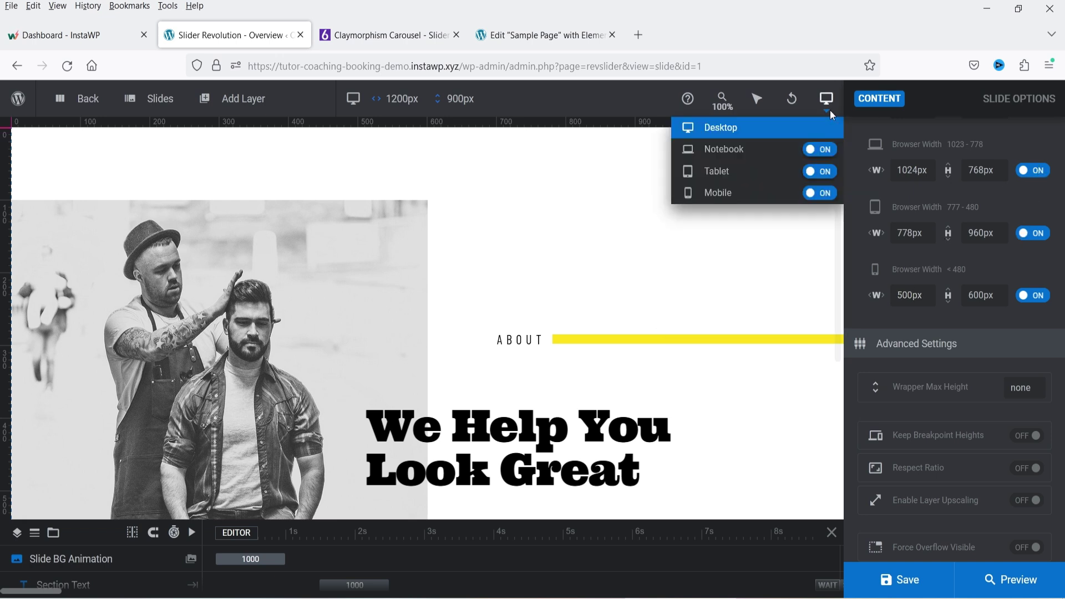
Inspect the module's notebook and tablet layouts on the canvas
{"action": "left_click", "coordinate": [725, 150]}
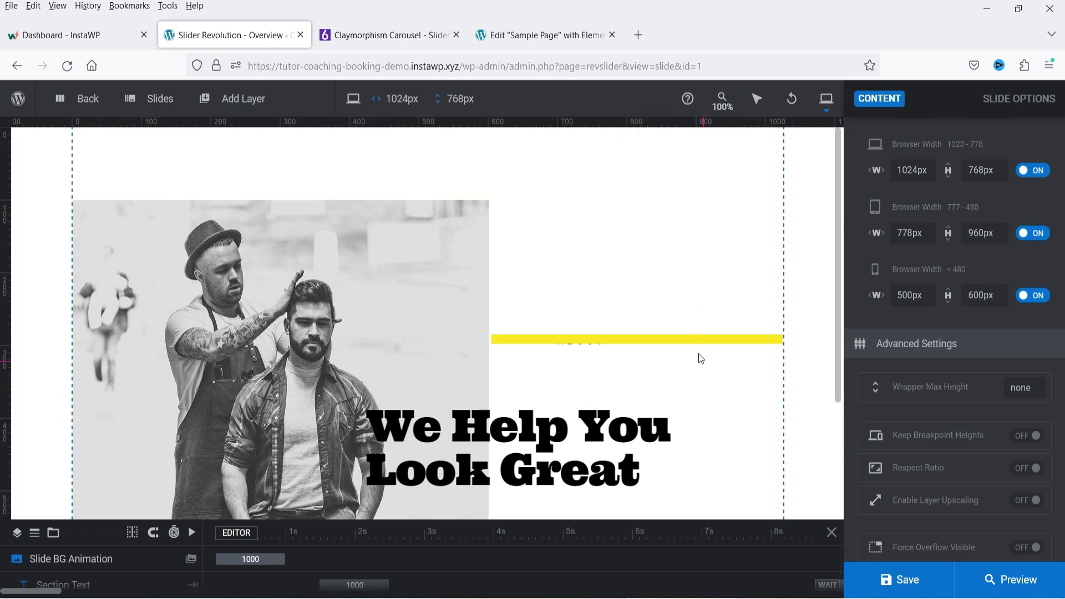
{"action": "scroll", "coordinate": [699, 354], "scroll_direction": "down", "scroll_amount": 3}
{"action": "scroll", "coordinate": [700, 318], "scroll_direction": "up", "scroll_amount": 3}
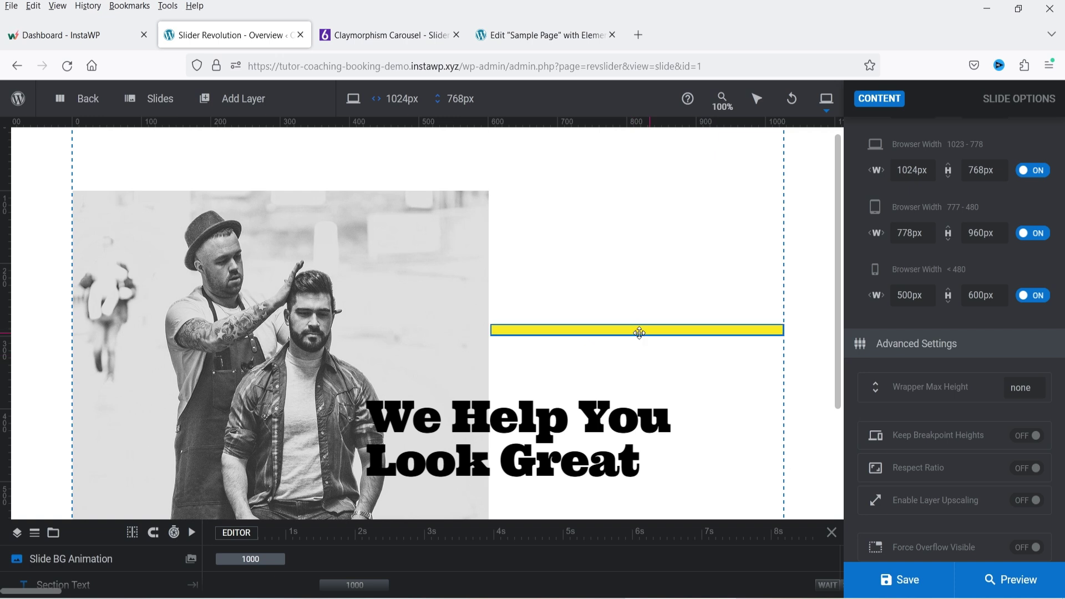
{"action": "mouse_move", "coordinate": [832, 104]}
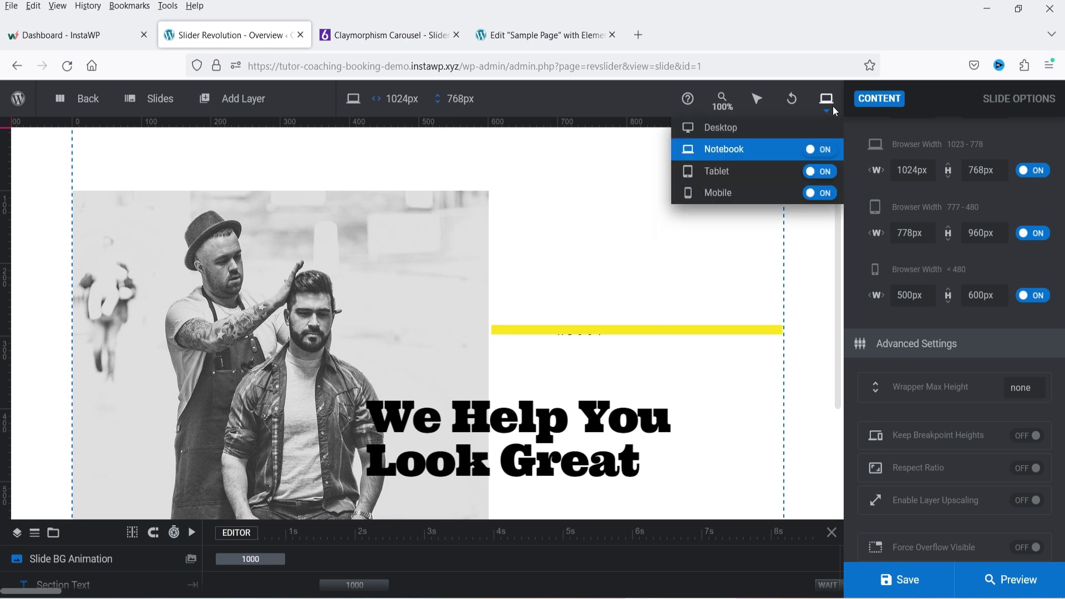
{"action": "left_click", "coordinate": [746, 172]}
{"action": "scroll", "coordinate": [622, 277], "scroll_direction": "down", "scroll_amount": 3}
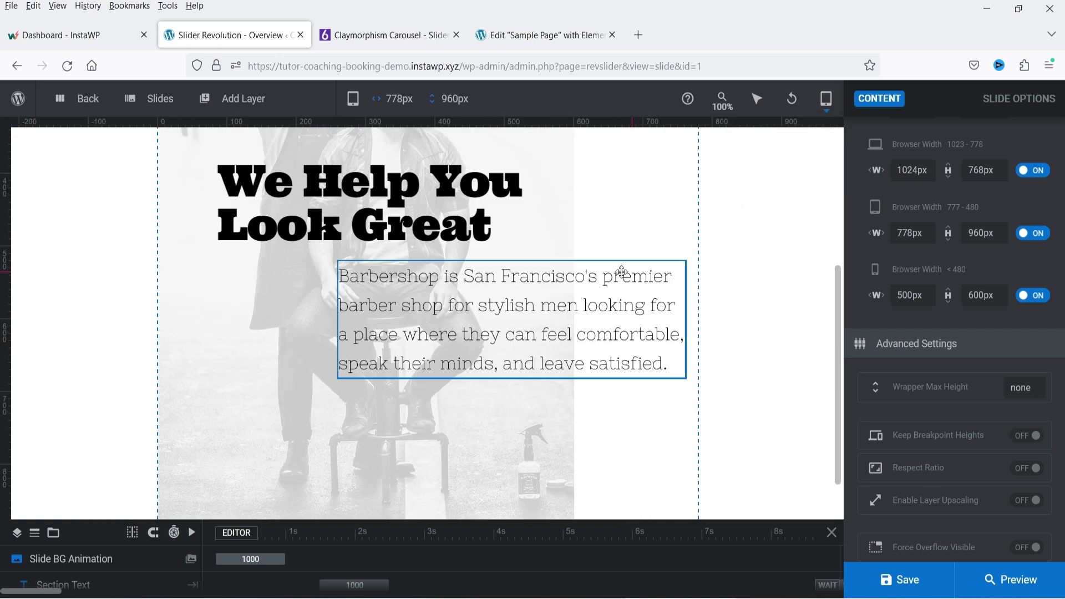
{"action": "scroll", "coordinate": [622, 274], "scroll_direction": "up", "scroll_amount": 3}
Inspect the 500×600 mobile layout with the text stacked and centred
{"action": "mouse_move", "coordinate": [826, 100]}
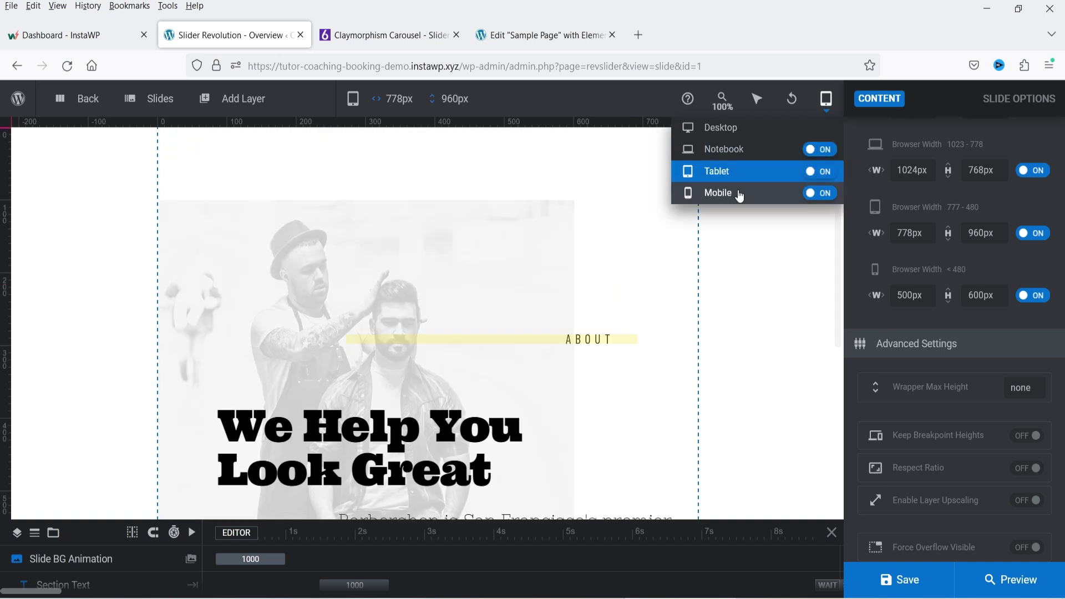
{"action": "left_click", "coordinate": [766, 192]}
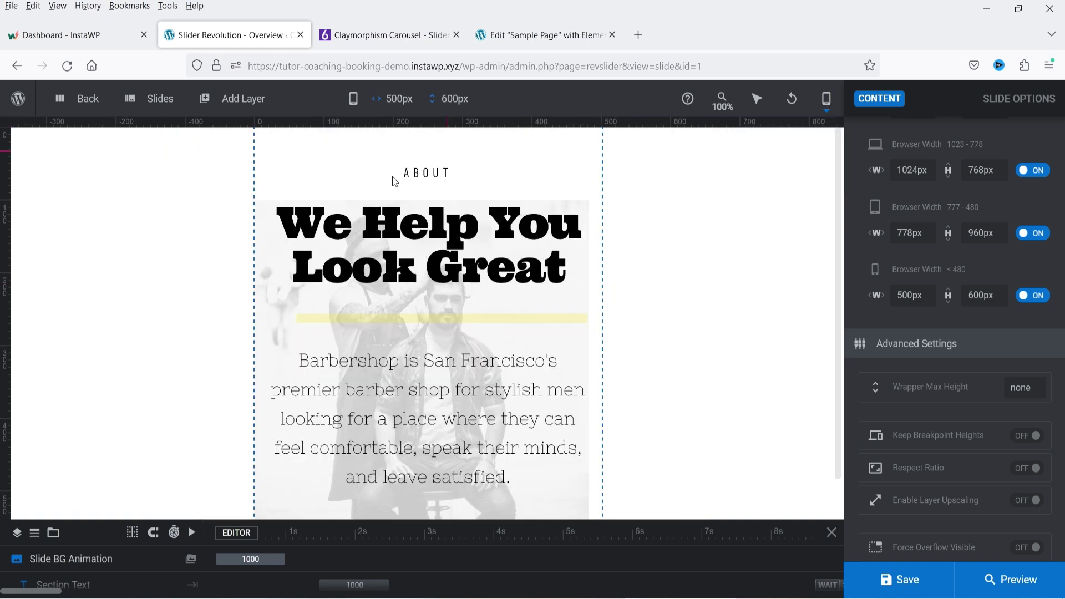
{"action": "scroll", "coordinate": [441, 252], "scroll_direction": "down", "scroll_amount": 1}
{"action": "scroll", "coordinate": [496, 294], "scroll_direction": "up", "scroll_amount": 1}
{"action": "scroll", "coordinate": [500, 297], "scroll_direction": "down", "scroll_amount": 1}
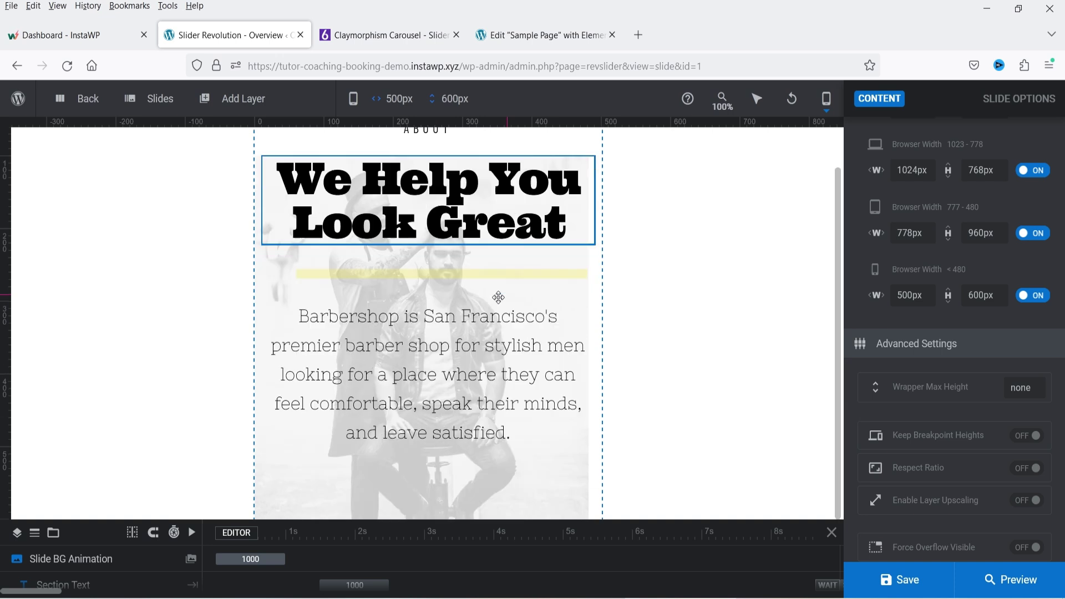
{"action": "scroll", "coordinate": [499, 297], "scroll_direction": "up", "scroll_amount": 1}
Switch the editor back to the 1200×900 desktop layout
{"action": "mouse_move", "coordinate": [831, 110]}
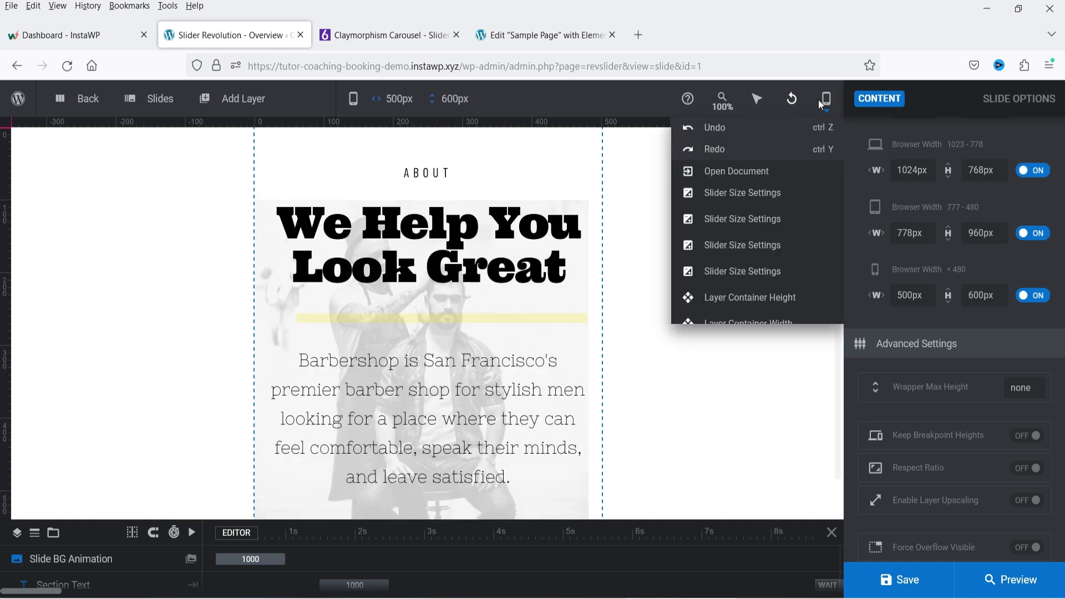
{"action": "left_click", "coordinate": [766, 128]}
{"action": "scroll", "coordinate": [979, 399], "scroll_direction": "down", "scroll_amount": 2}
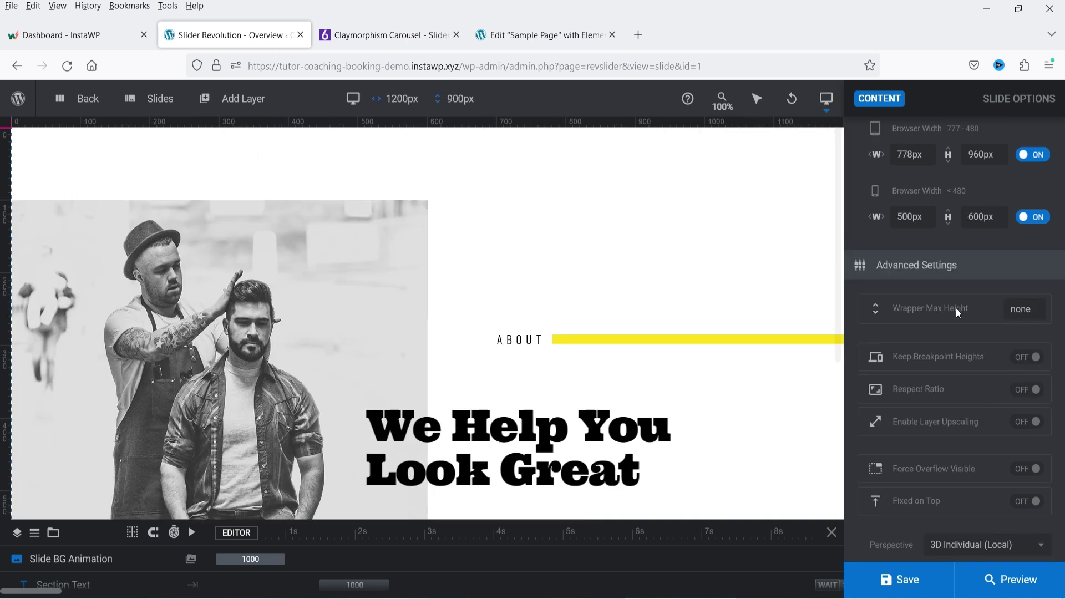
{"action": "scroll", "coordinate": [915, 344], "scroll_direction": "down", "scroll_amount": 6}
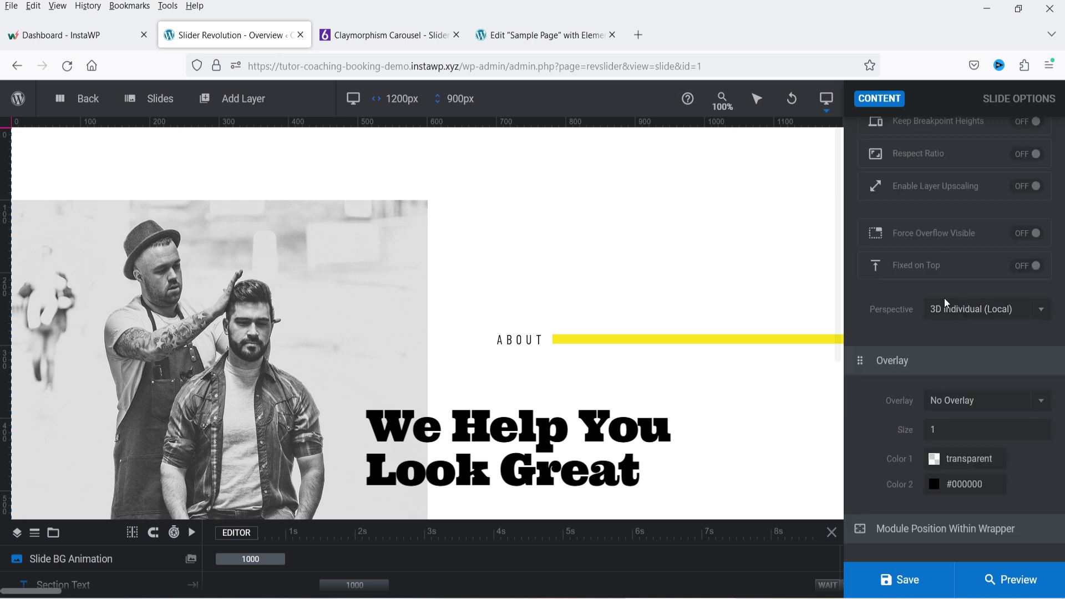
{"action": "scroll", "coordinate": [966, 327], "scroll_direction": "down", "scroll_amount": 2}
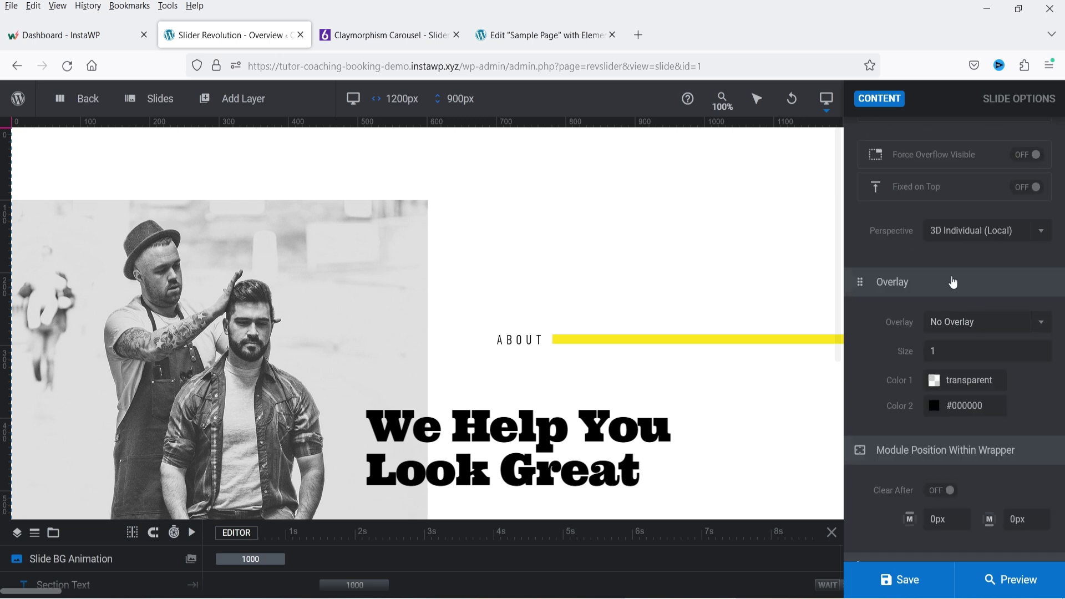
{"action": "scroll", "coordinate": [923, 386], "scroll_direction": "down", "scroll_amount": 4}
{"action": "scroll", "coordinate": [929, 383], "scroll_direction": "up", "scroll_amount": 15}
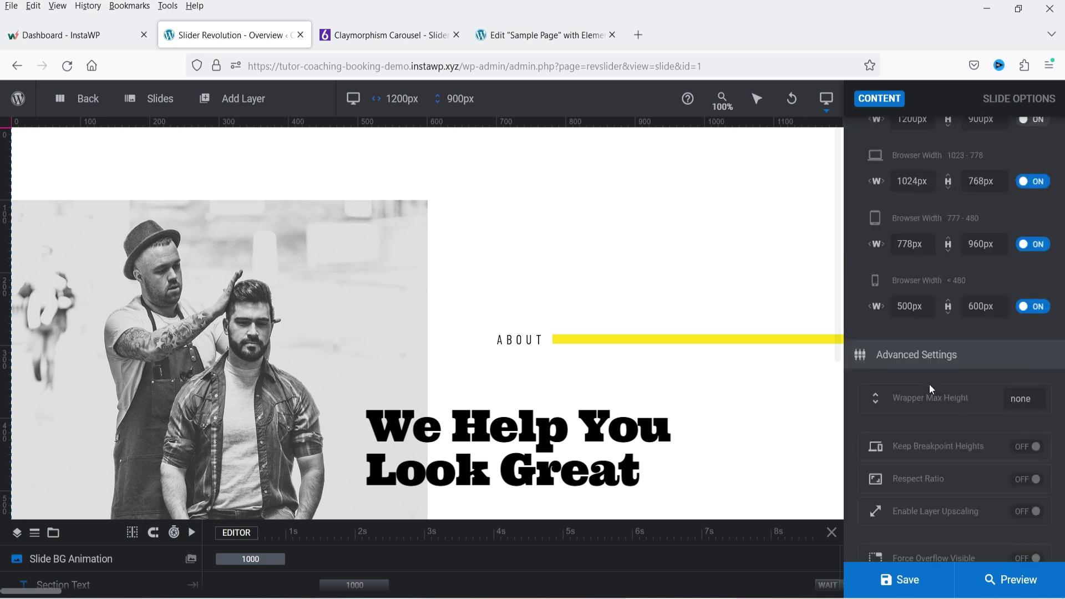
Save the slide and glance at the Elementor Sample Page tab before returning
{"action": "left_click", "coordinate": [880, 579]}
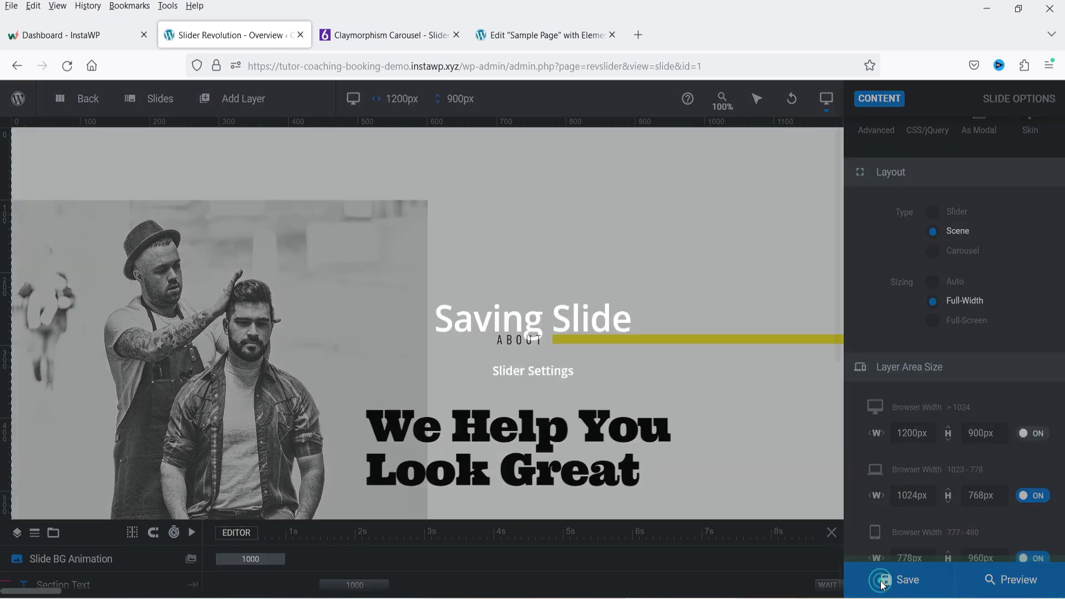
{"action": "scroll", "coordinate": [1023, 377], "scroll_direction": "down", "scroll_amount": 10}
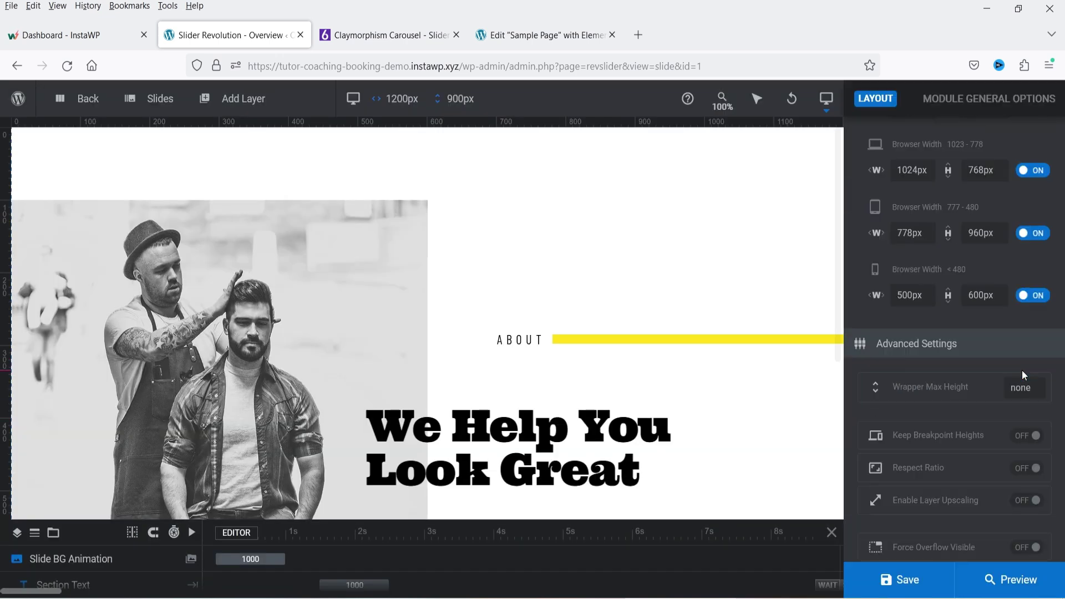
{"action": "scroll", "coordinate": [1020, 376], "scroll_direction": "up", "scroll_amount": 12}
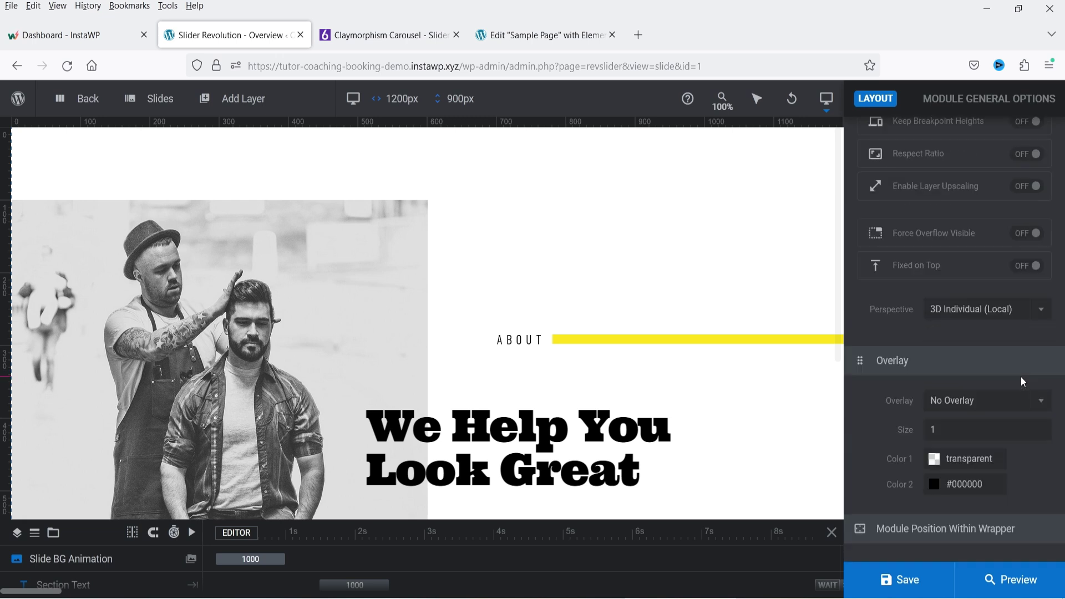
{"action": "left_click", "coordinate": [537, 34]}
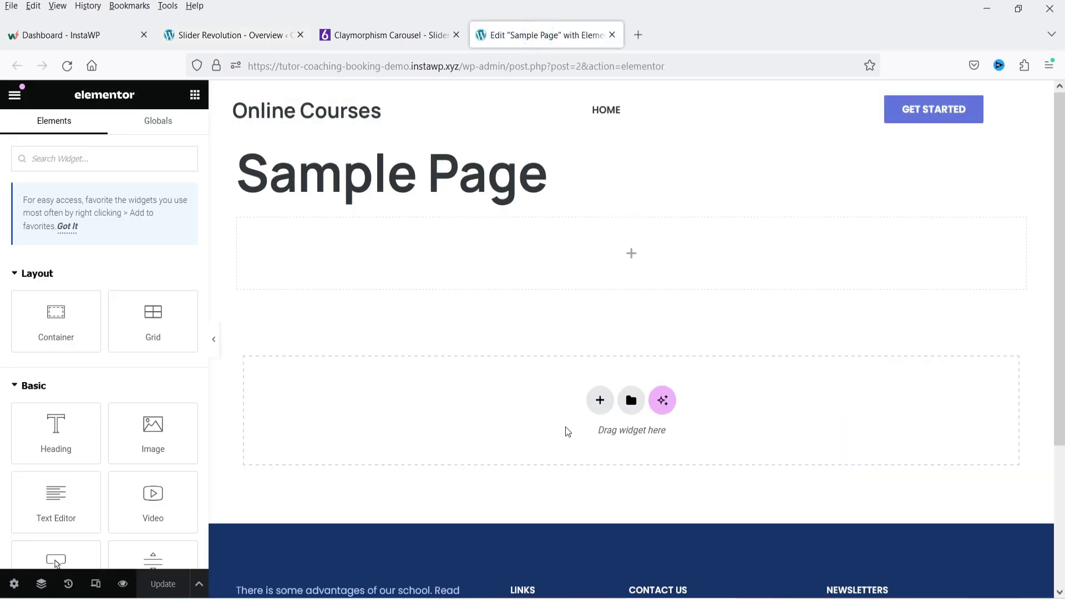
{"action": "left_click", "coordinate": [289, 34]}
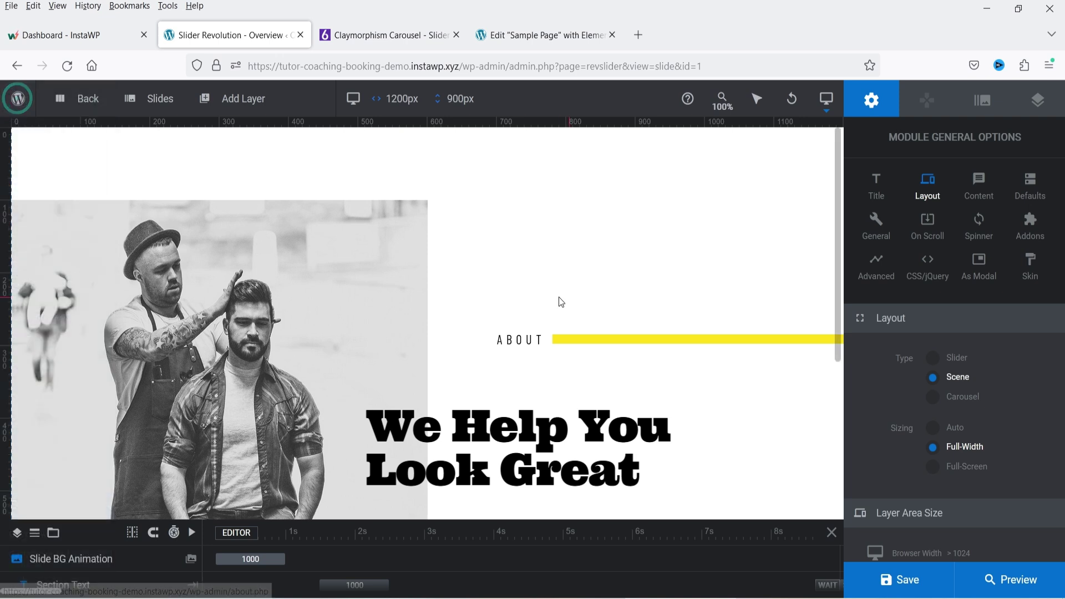
Go to the Slider Revolution overview and open Barber Shop About1's action menu
{"action": "mouse_move", "coordinate": [34, 111]}
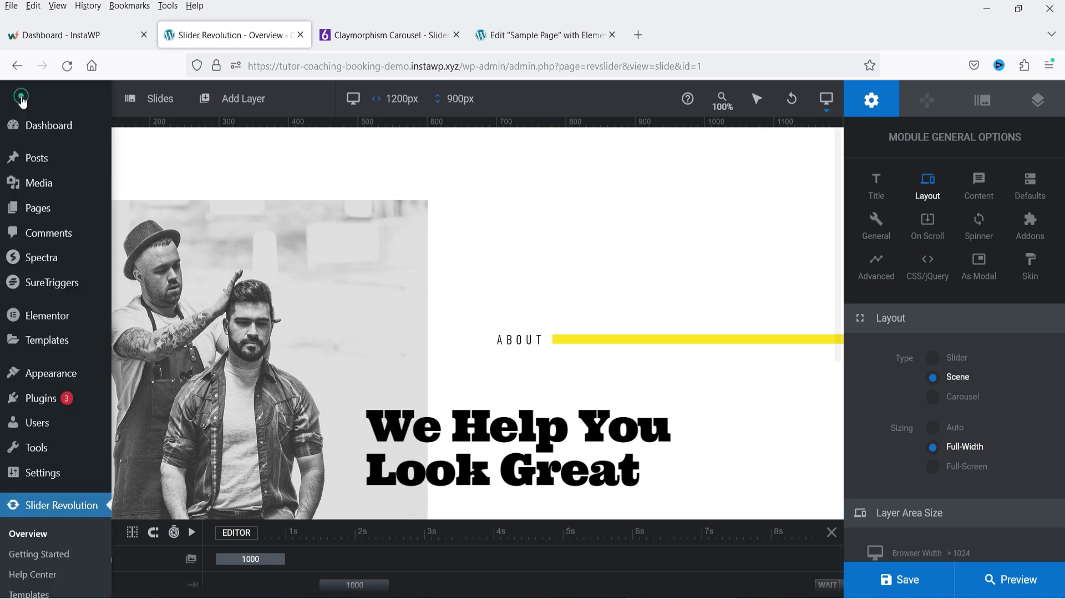
{"action": "left_click", "coordinate": [33, 534]}
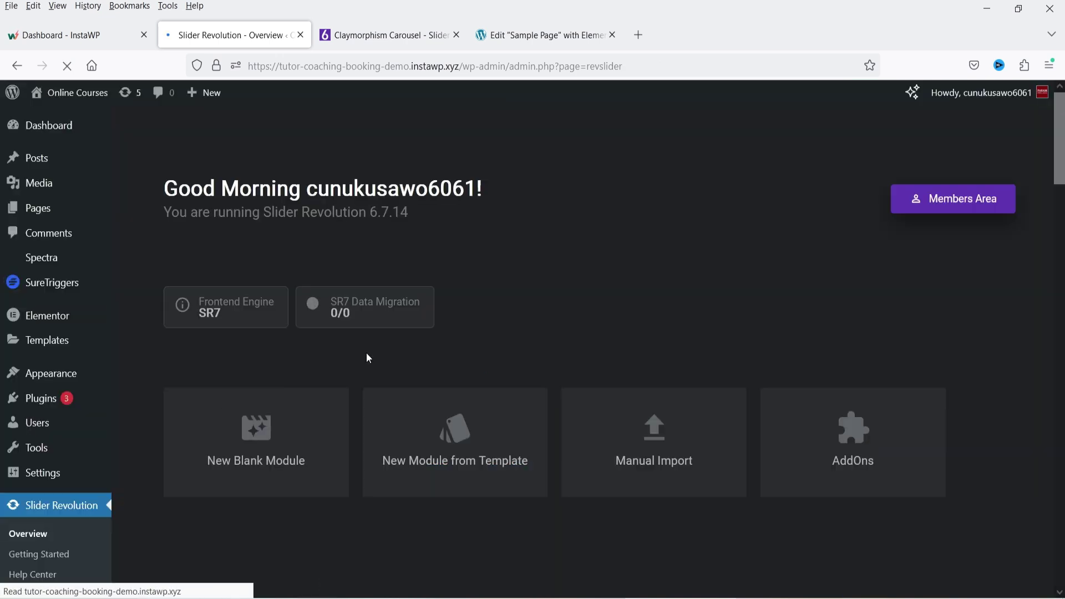
{"action": "scroll", "coordinate": [366, 357], "scroll_direction": "down", "scroll_amount": 4}
{"action": "left_click", "coordinate": [336, 483]}
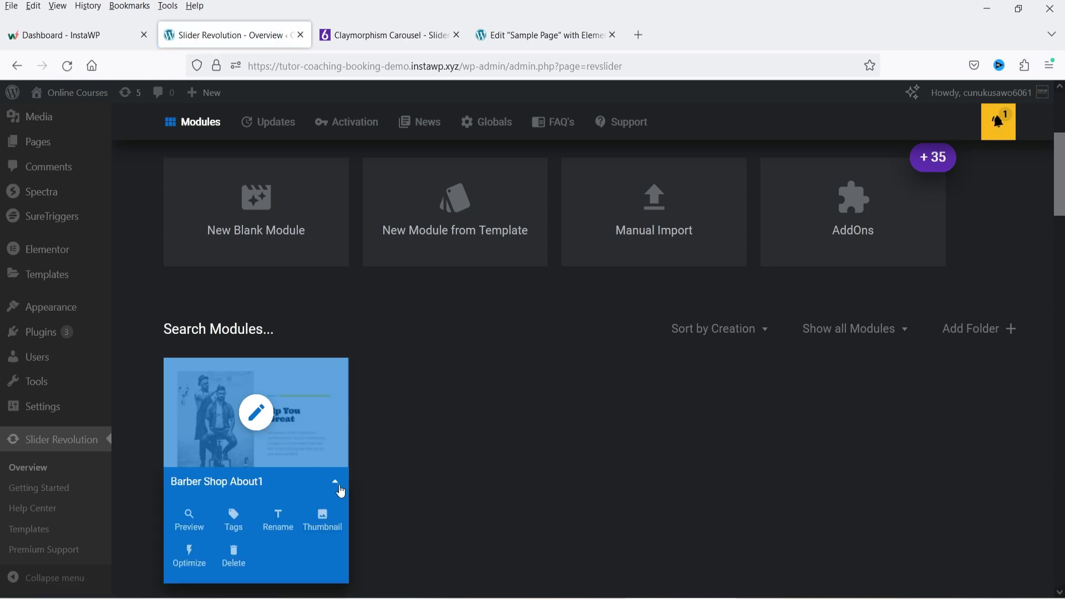
{"action": "scroll", "coordinate": [337, 487], "scroll_direction": "down", "scroll_amount": 3}
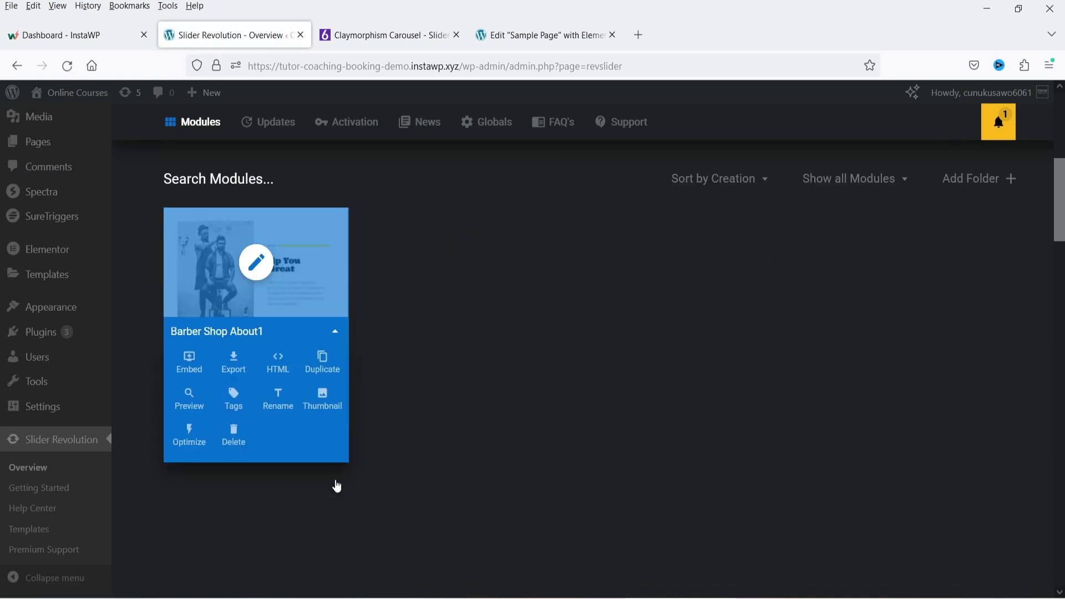
Copy the standard pages-and-posts shortcode from Embed options and switch to the Sample Page editor
{"action": "left_click", "coordinate": [193, 361]}
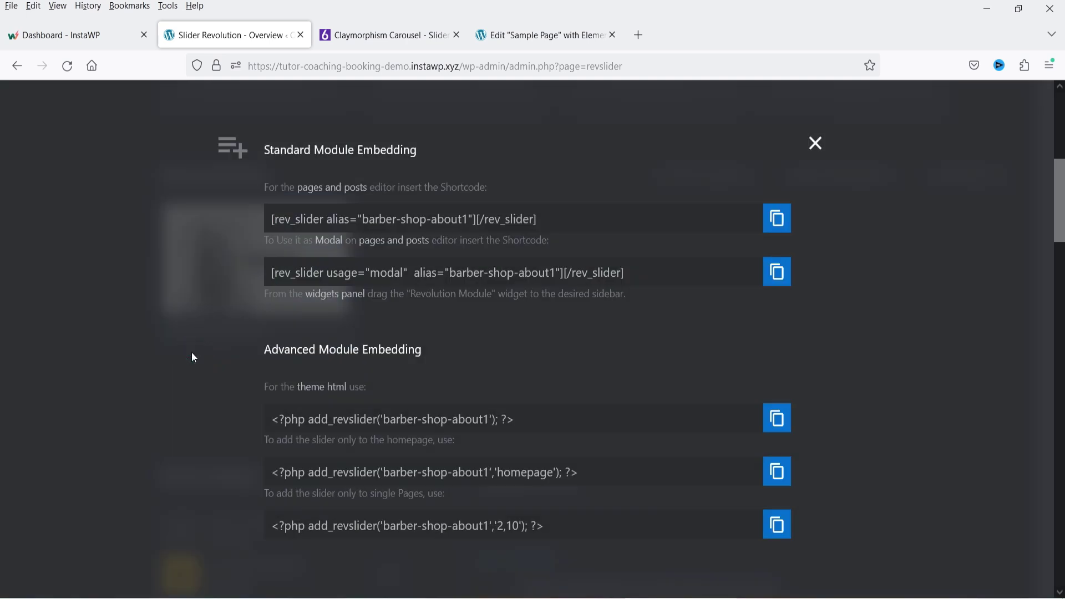
{"action": "left_click", "coordinate": [774, 222]}
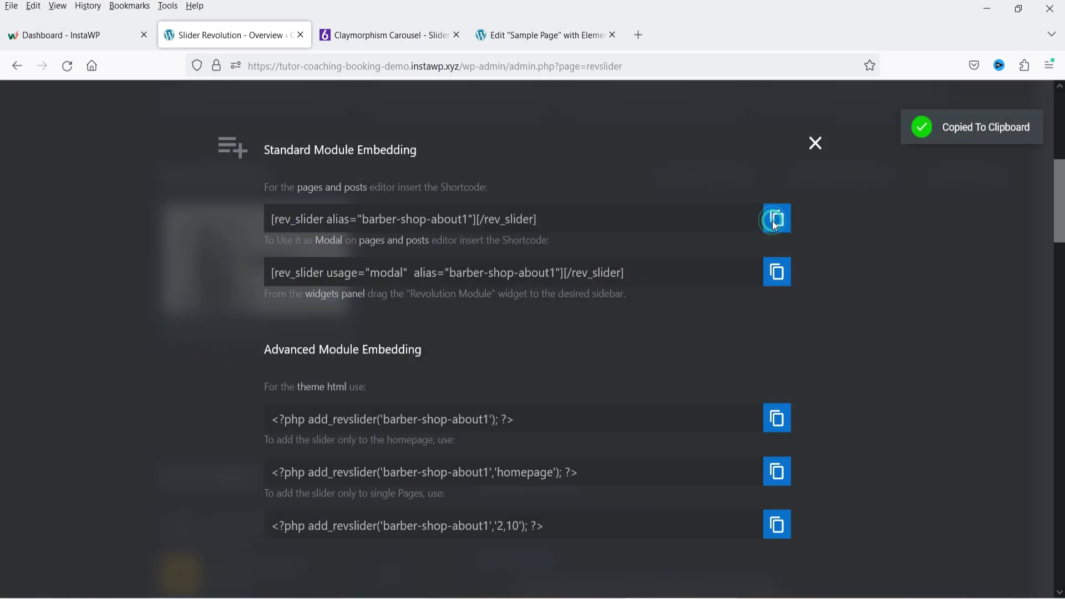
{"action": "left_click", "coordinate": [839, 166]}
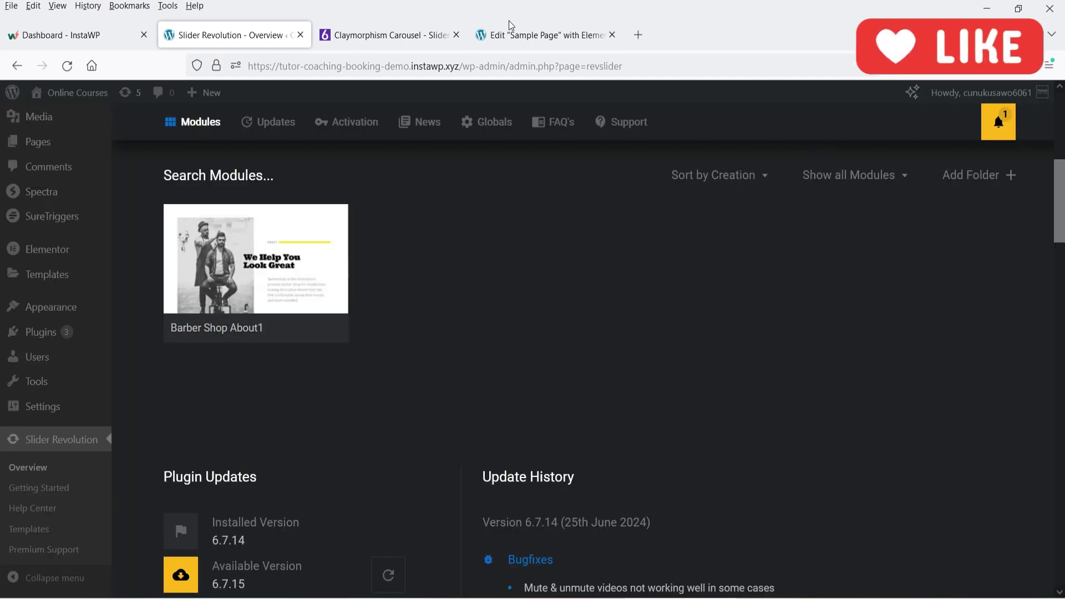
{"action": "left_click", "coordinate": [529, 35]}
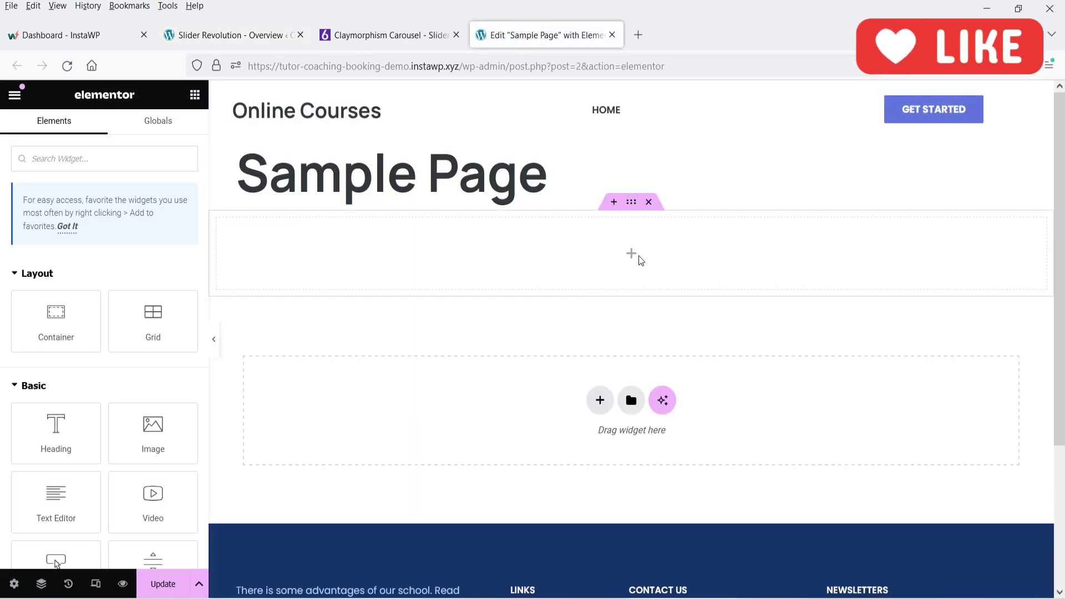
Add an HTML widget holding the Barber Shop About1 shortcode to the empty section and update the page
{"action": "left_click", "coordinate": [61, 158]}
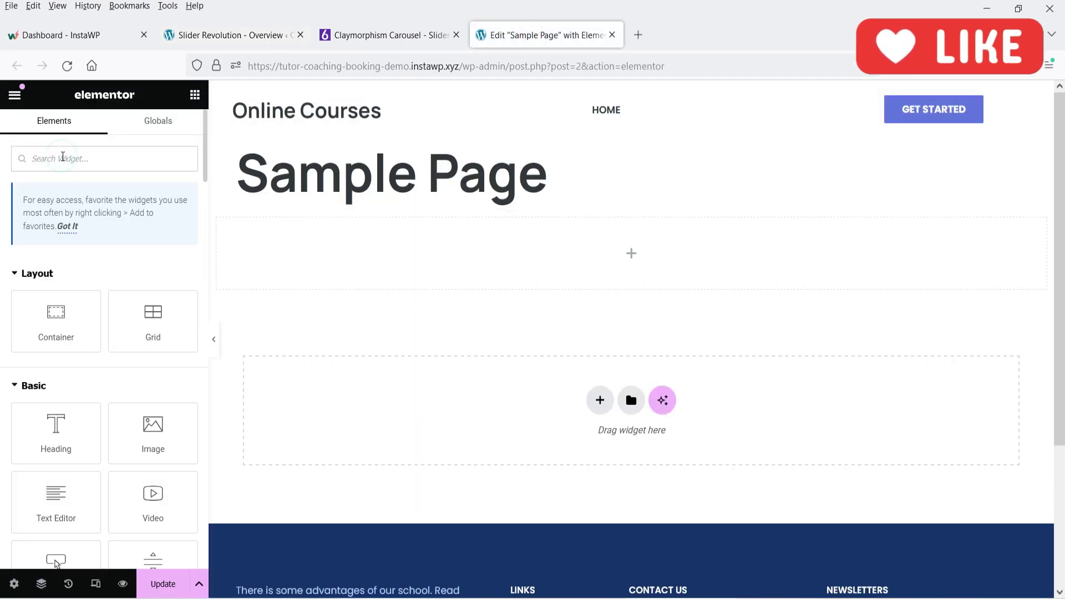
{"action": "type", "text": "html"}
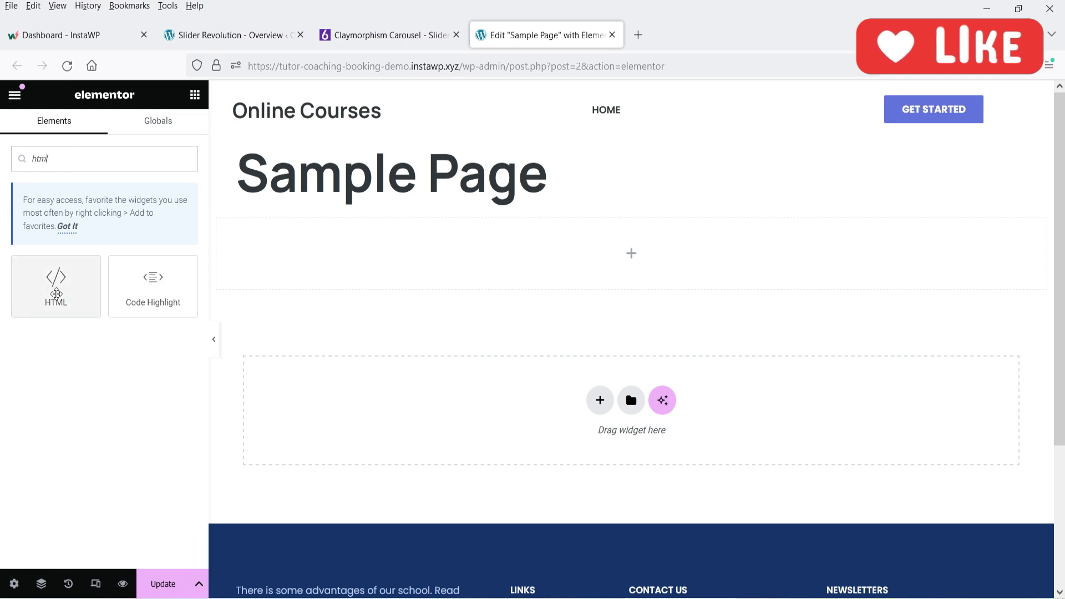
{"action": "left_click_drag", "start_coordinate": [56, 284], "coordinate": [522, 244]}
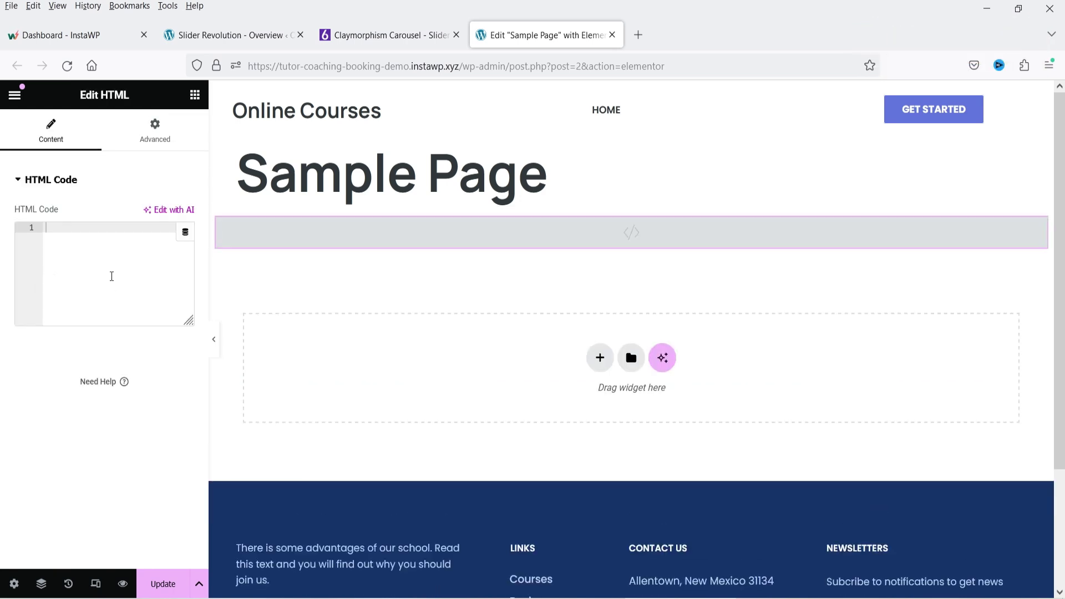
{"action": "left_click", "coordinate": [111, 270]}
{"action": "key", "text": "ctrl+v"}
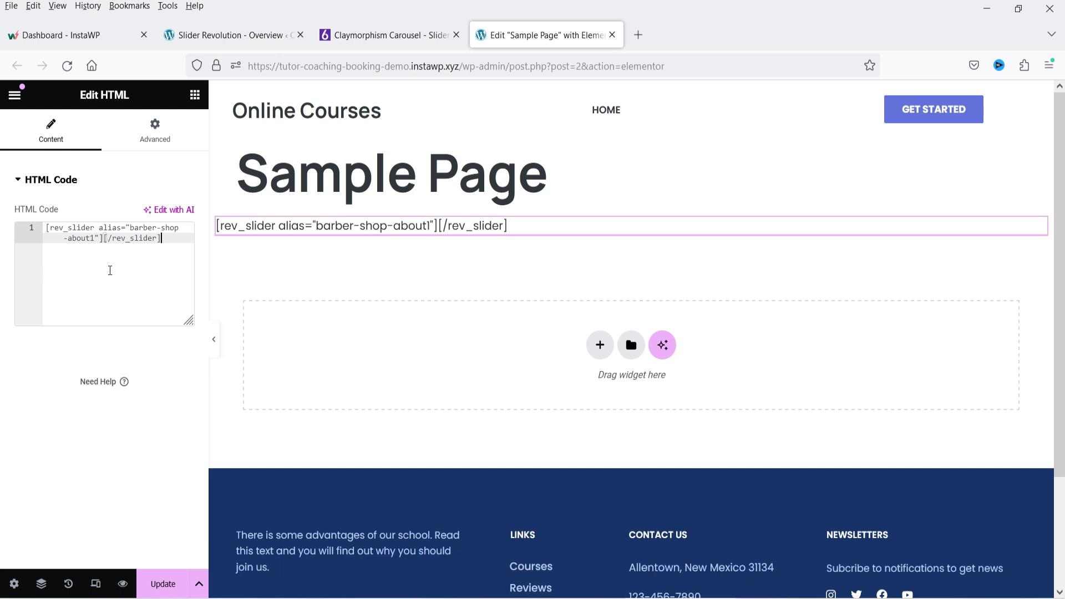
{"action": "left_click", "coordinate": [165, 573]}
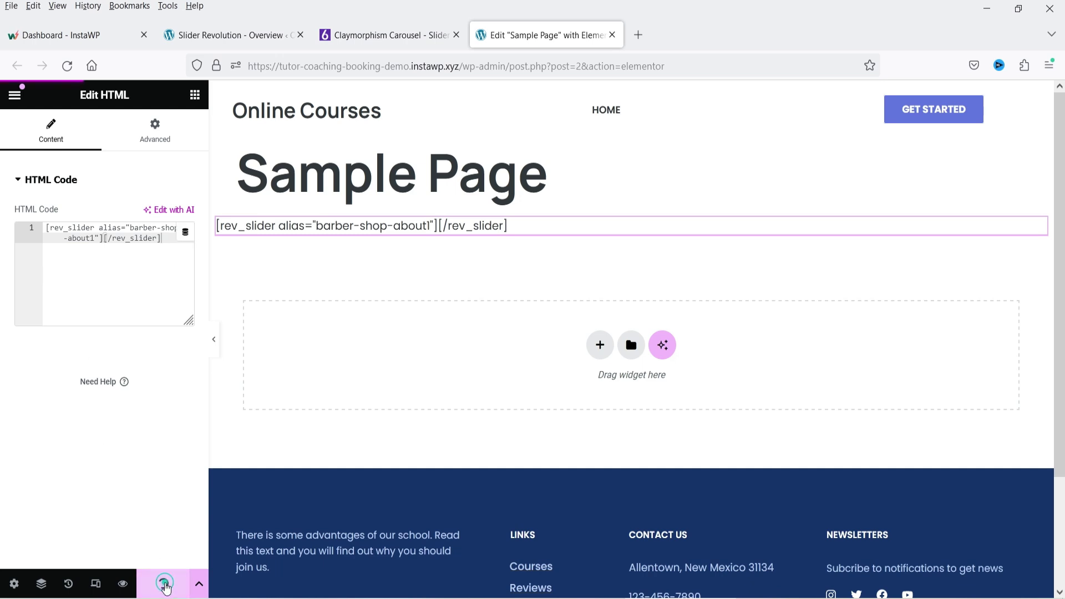
Open the live Sample Page in a new tab and scroll through the slider
{"action": "left_click", "coordinate": [15, 94]}
{"action": "right_click", "coordinate": [81, 374]}
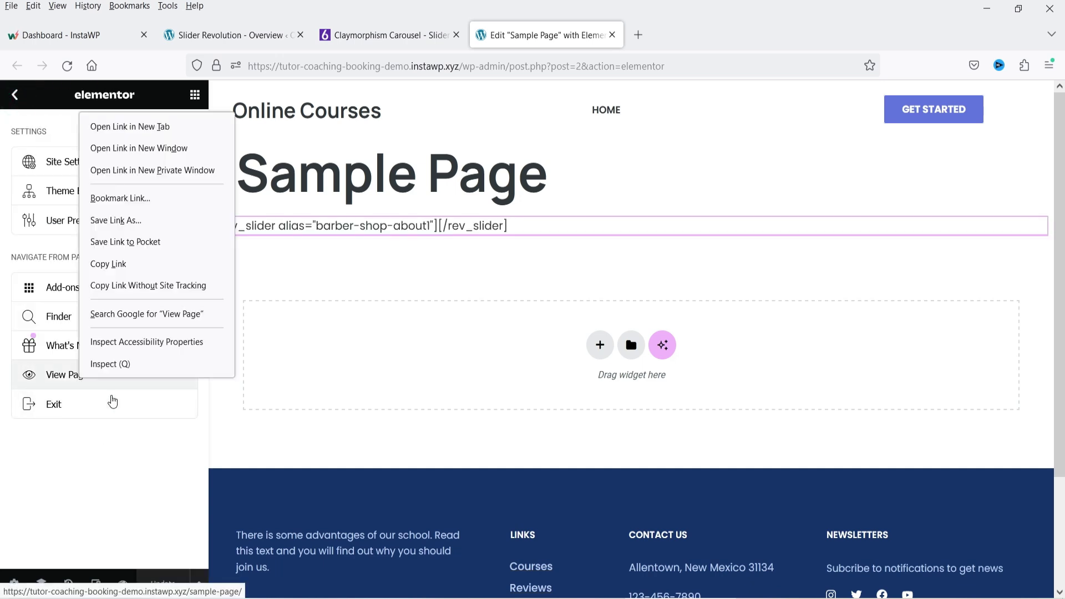
{"action": "left_click", "coordinate": [129, 123]}
{"action": "left_click", "coordinate": [660, 35]}
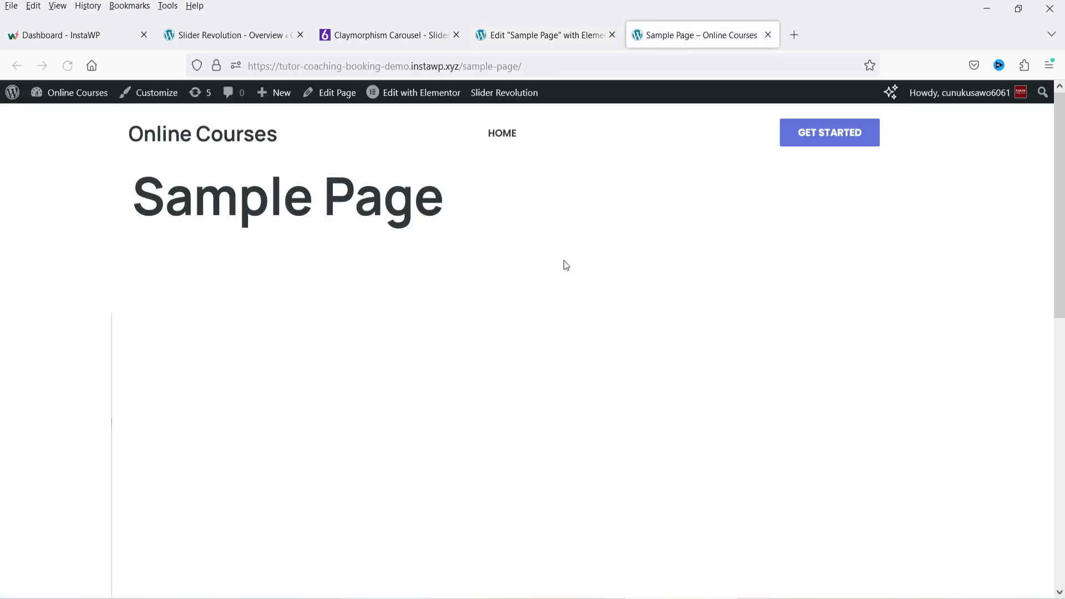
{"action": "scroll", "coordinate": [949, 255], "scroll_direction": "down", "scroll_amount": 3}
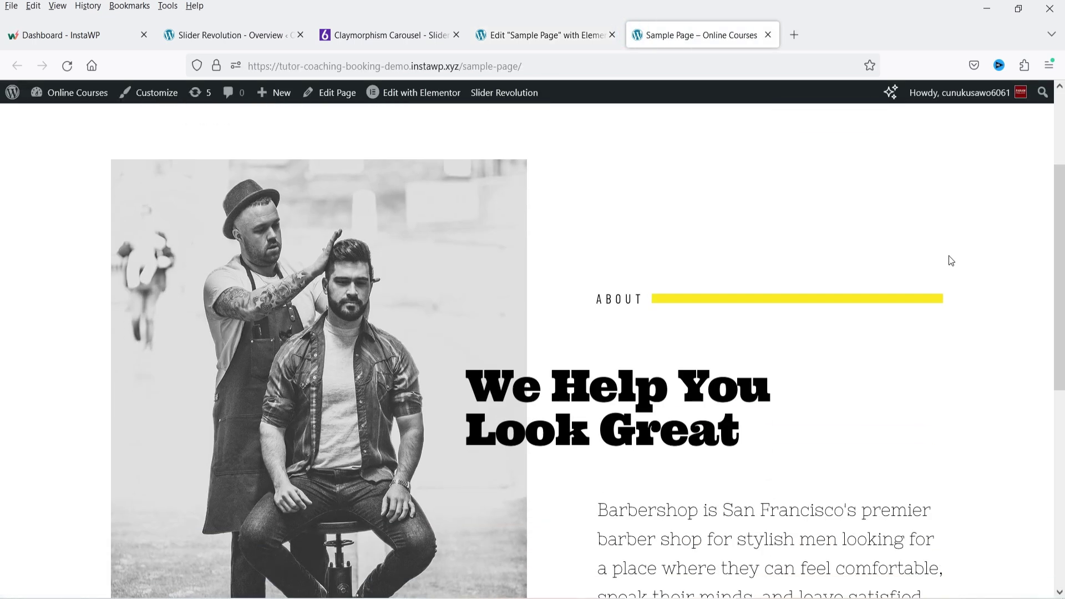
{"action": "scroll", "coordinate": [977, 268], "scroll_direction": "down", "scroll_amount": 6}
{"action": "scroll", "coordinate": [980, 269], "scroll_direction": "up", "scroll_amount": 6}
Open Barber Shop About1 in the module editor and switch the canvas to Notebook
{"action": "left_click", "coordinate": [230, 35]}
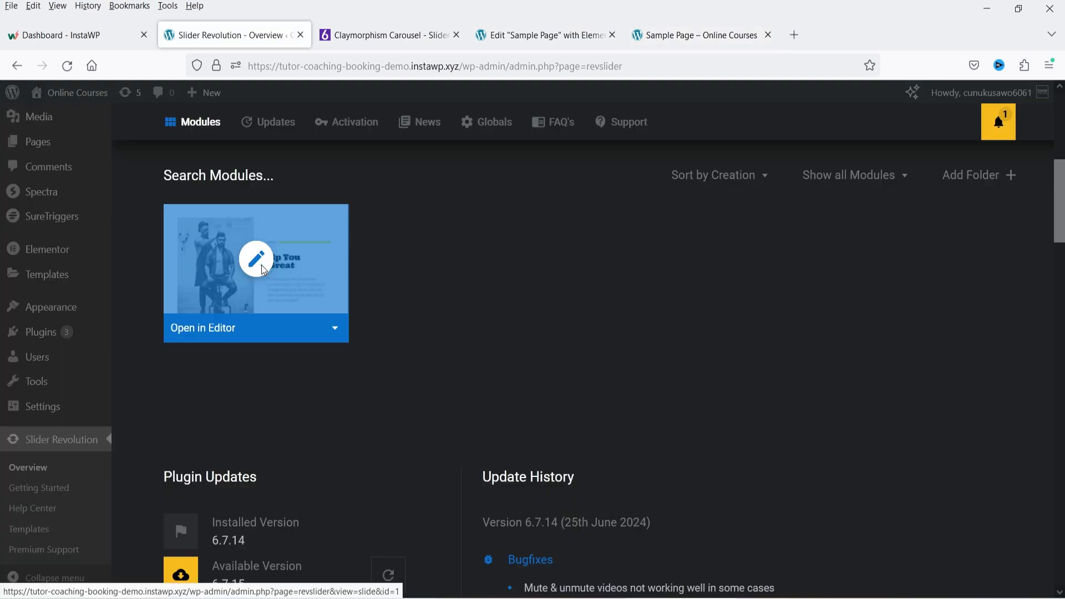
{"action": "left_click", "coordinate": [257, 260]}
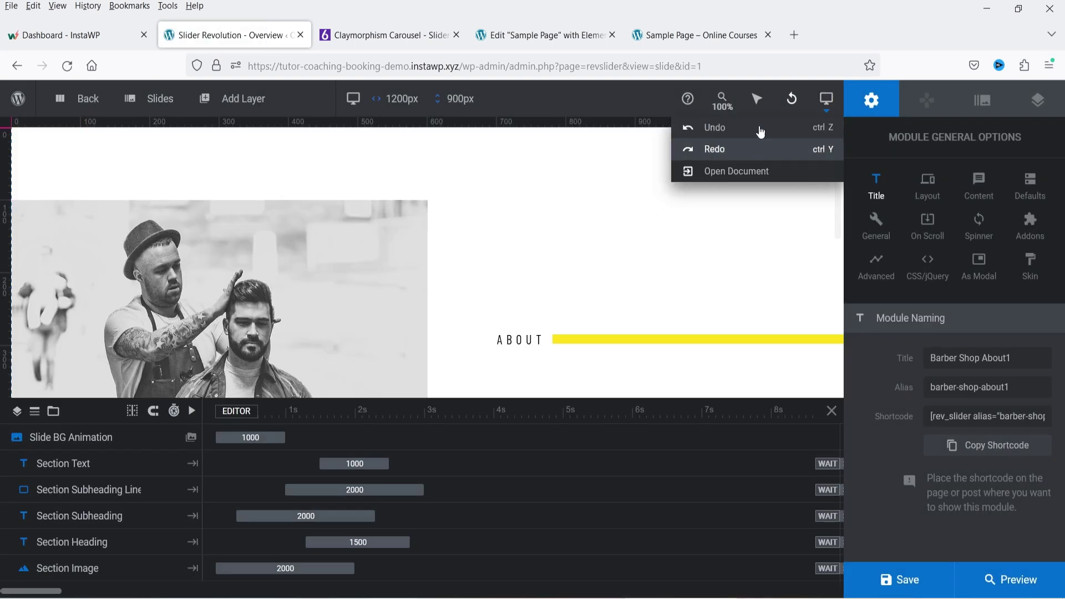
{"action": "mouse_move", "coordinate": [818, 129]}
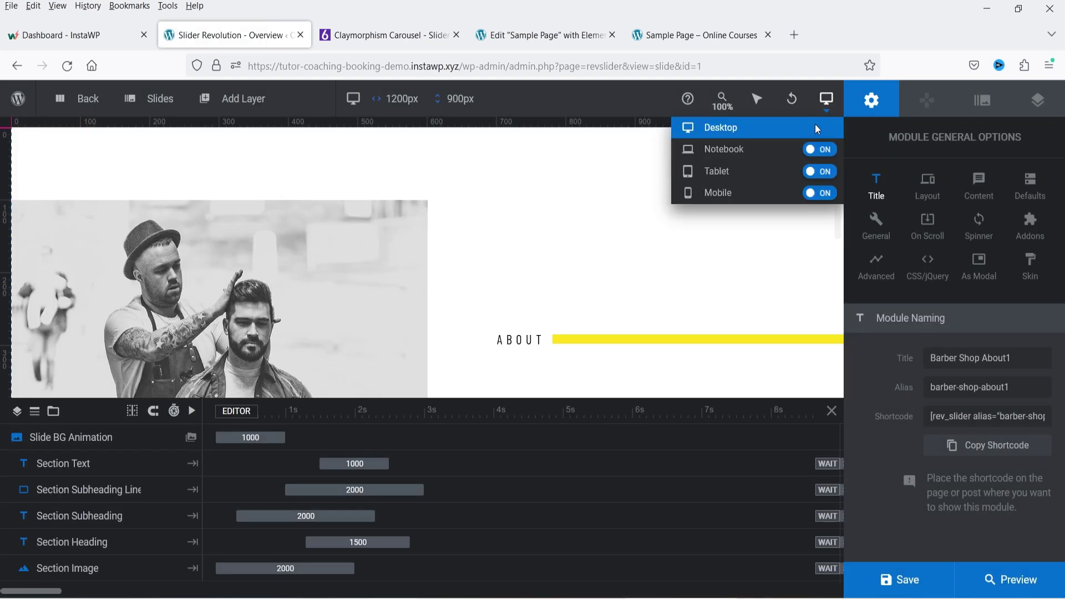
{"action": "left_click", "coordinate": [754, 148]}
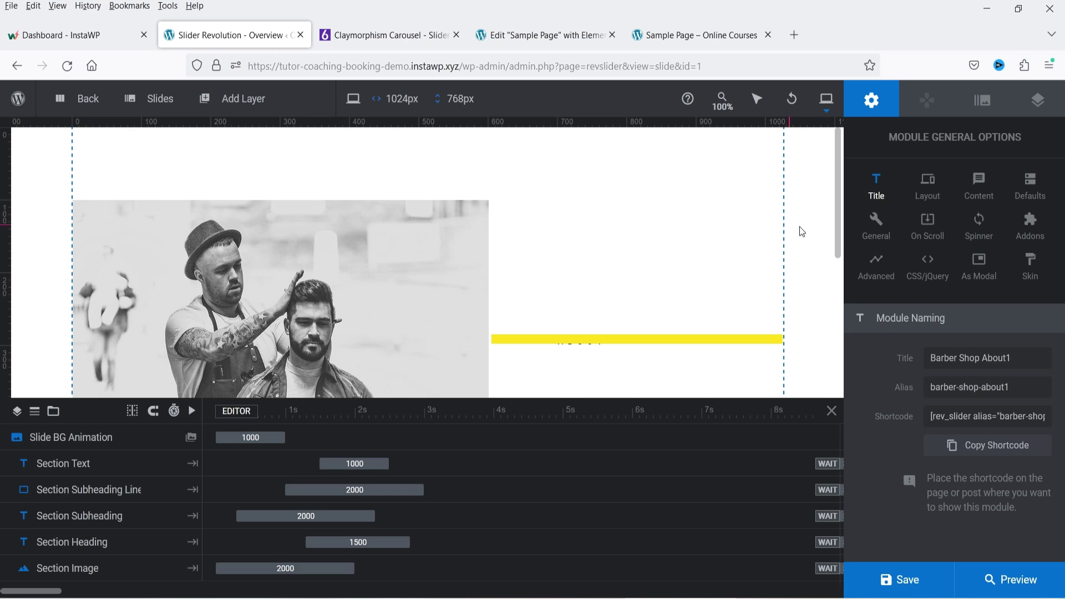
{"action": "scroll", "coordinate": [837, 244], "scroll_direction": "down", "scroll_amount": 3}
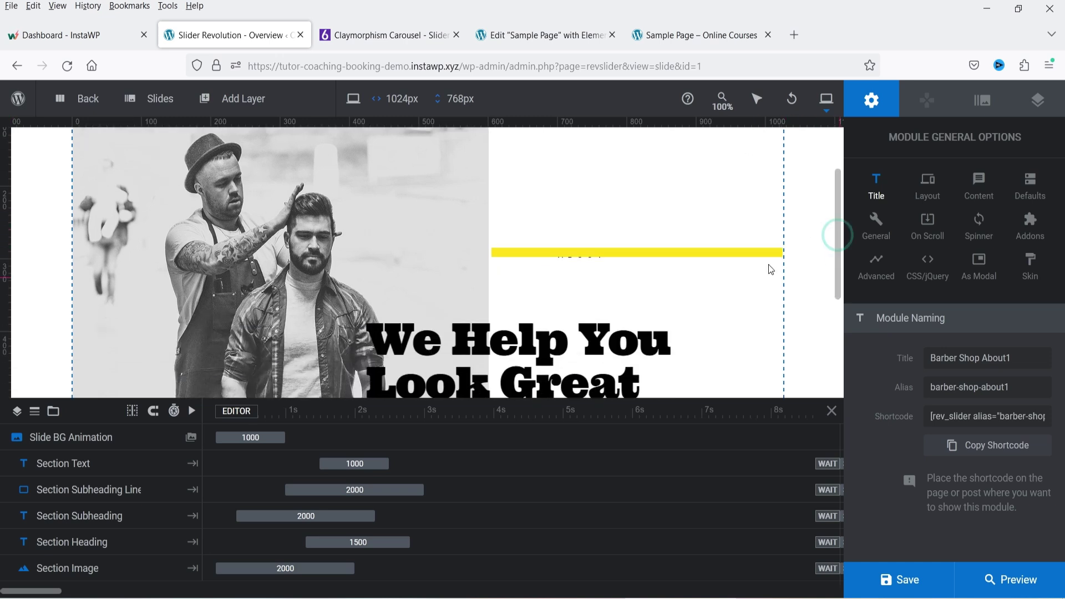
Put ABOUT inside the yellow bar, move the paragraph up-left, and reorder the subheading layer
{"action": "left_click", "coordinate": [727, 243]}
{"action": "left_click_drag", "start_coordinate": [724, 241], "coordinate": [697, 248]}
{"action": "left_click_drag", "start_coordinate": [588, 248], "coordinate": [557, 217]}
{"action": "scroll", "coordinate": [682, 276], "scroll_direction": "down", "scroll_amount": 3}
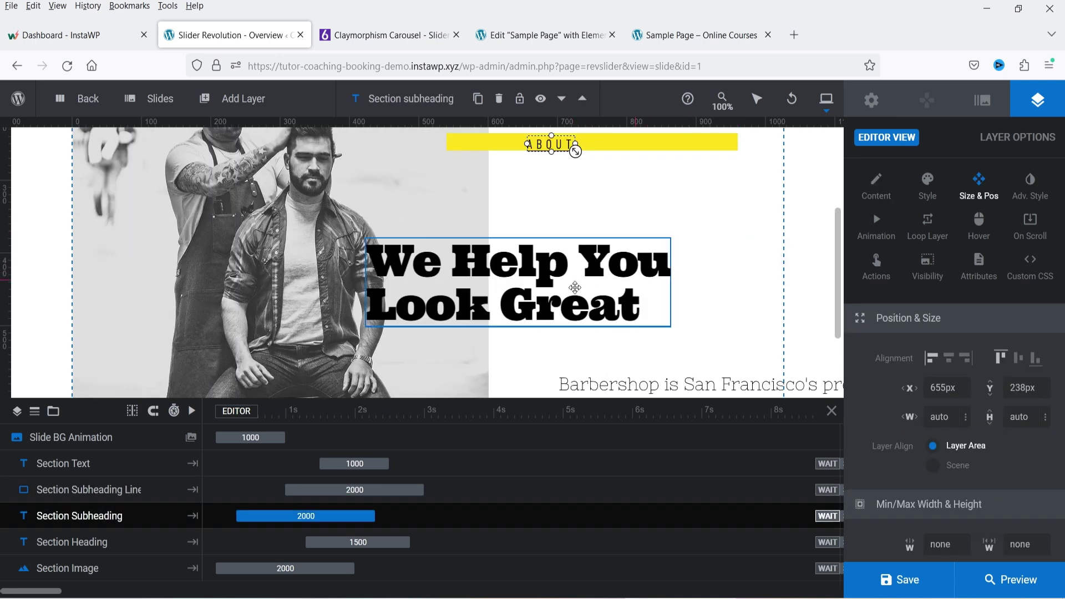
{"action": "left_click_drag", "start_coordinate": [521, 283], "coordinate": [562, 217]}
{"action": "left_click_drag", "start_coordinate": [668, 385], "coordinate": [522, 324]}
{"action": "scroll", "coordinate": [664, 284], "scroll_direction": "down", "scroll_amount": 4}
{"action": "left_click_drag", "start_coordinate": [83, 516], "coordinate": [92, 491]}
{"action": "left_click_drag", "start_coordinate": [527, 308], "coordinate": [526, 290]}
{"action": "left_click", "coordinate": [696, 225]}
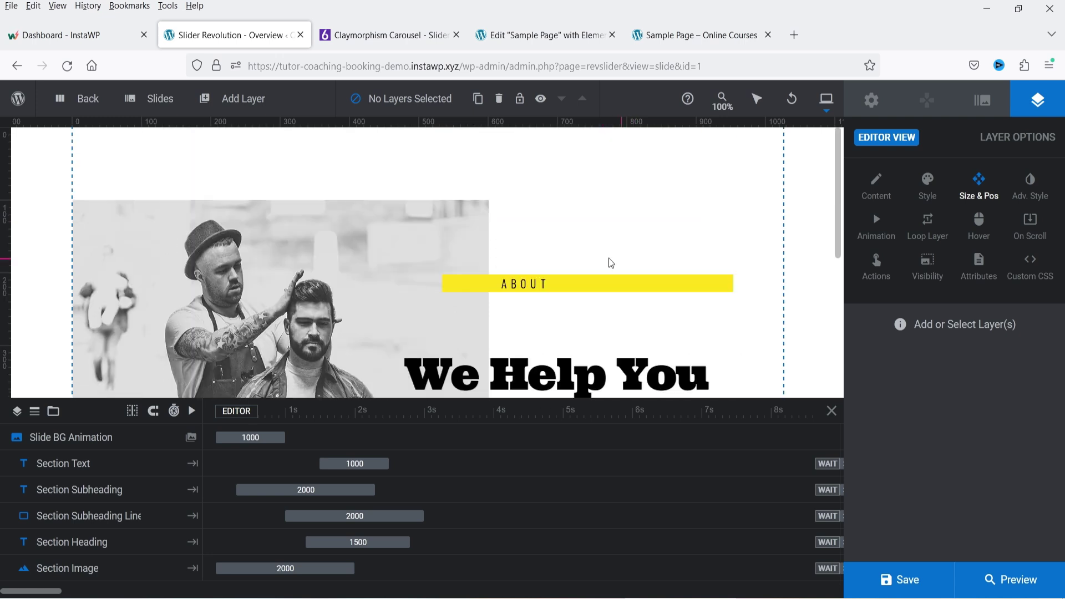
Save the module and preview it at notebook width
{"action": "left_click", "coordinate": [893, 586]}
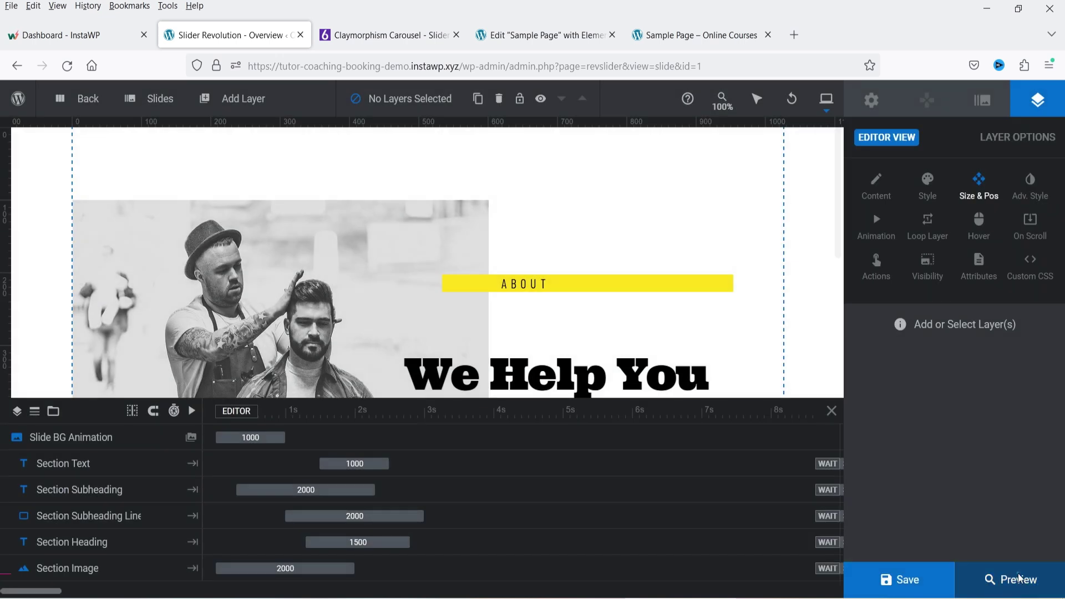
{"action": "left_click", "coordinate": [1020, 579]}
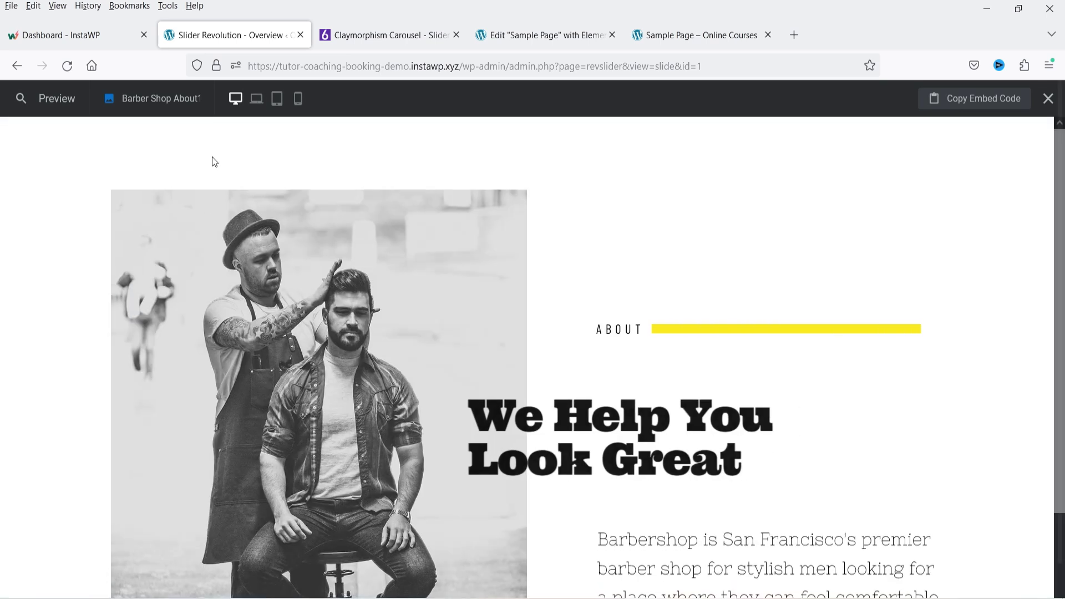
{"action": "left_click", "coordinate": [257, 99]}
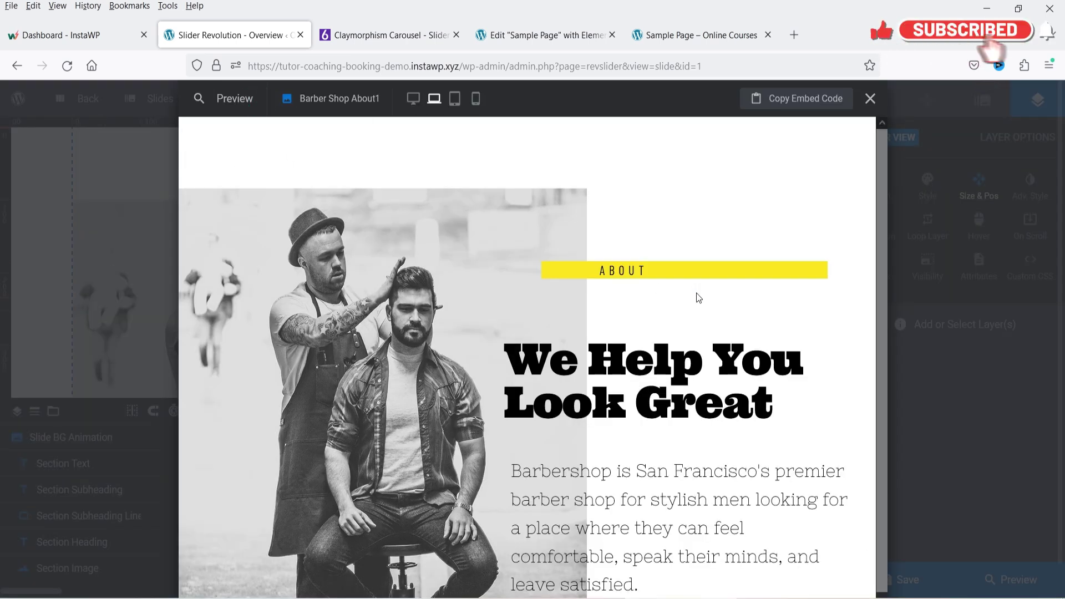
{"action": "scroll", "coordinate": [697, 289], "scroll_direction": "down", "scroll_amount": 1}
{"action": "scroll", "coordinate": [695, 296], "scroll_direction": "up", "scroll_amount": 1}
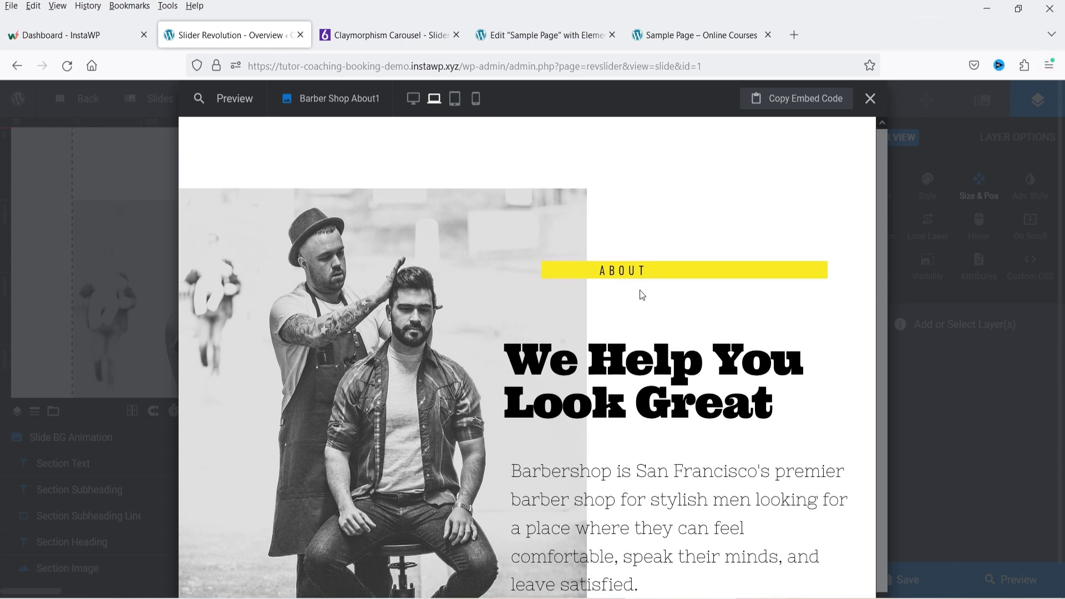
{"action": "scroll", "coordinate": [643, 296], "scroll_direction": "down", "scroll_amount": 1}
{"action": "scroll", "coordinate": [721, 221], "scroll_direction": "up", "scroll_amount": 1}
Check the module in the tablet-width preview
{"action": "left_click", "coordinate": [454, 105]}
{"action": "scroll", "coordinate": [637, 275], "scroll_direction": "down", "scroll_amount": 5}
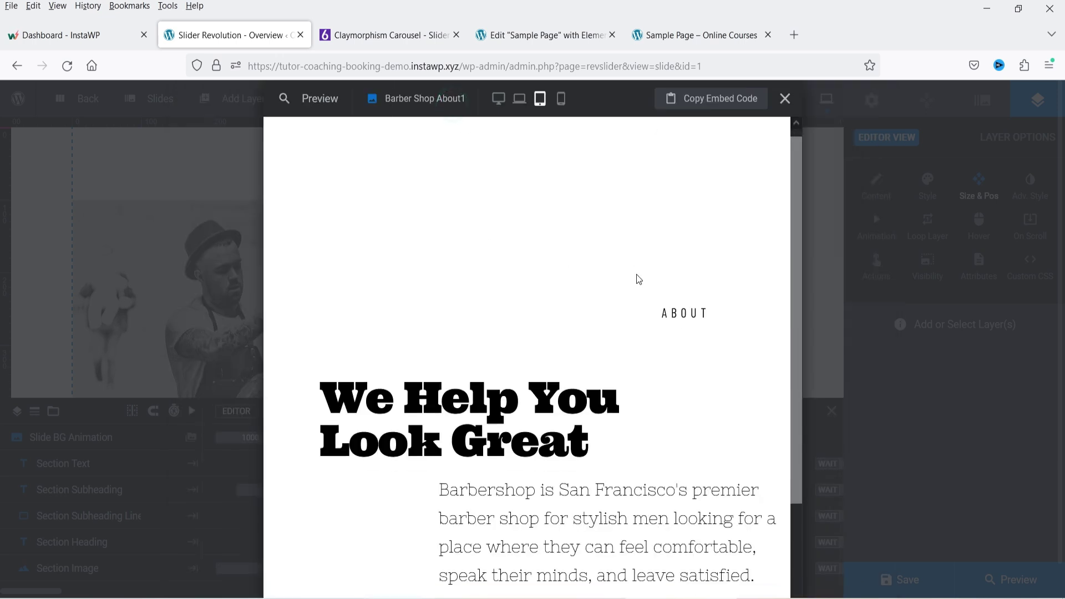
{"action": "scroll", "coordinate": [637, 278], "scroll_direction": "up", "scroll_amount": 5}
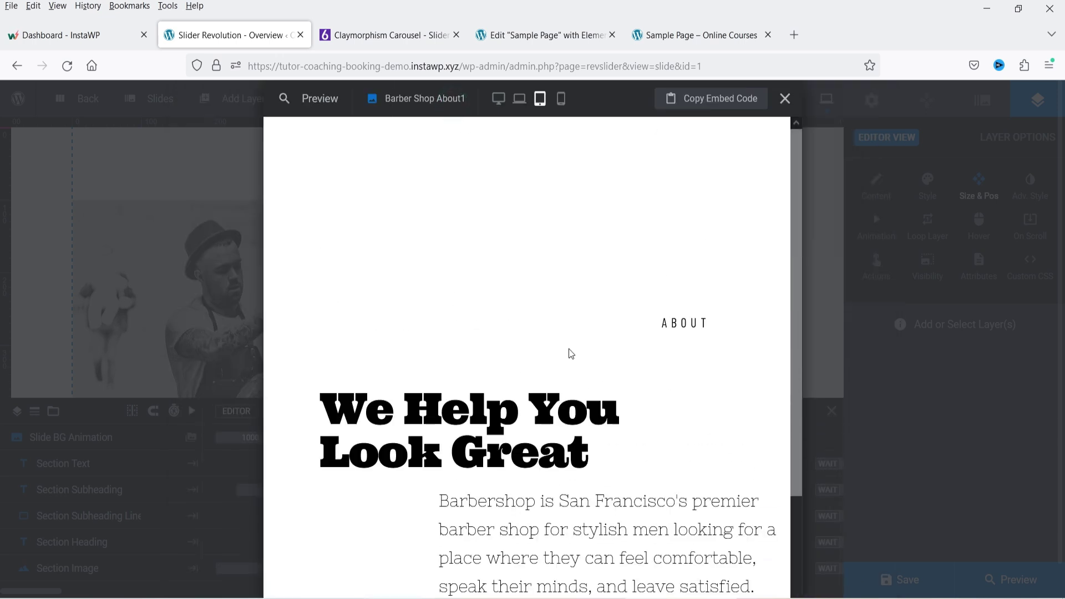
{"action": "scroll", "coordinate": [607, 360], "scroll_direction": "down", "scroll_amount": 5}
{"action": "scroll", "coordinate": [721, 183], "scroll_direction": "up", "scroll_amount": 5}
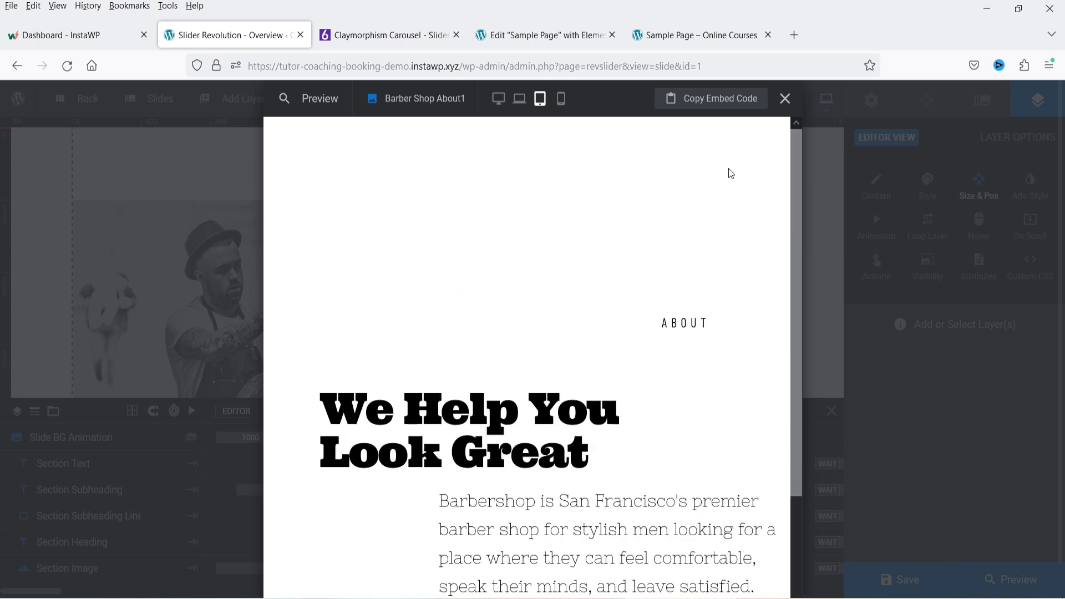
Close the preview and switch the canvas to the Tablet layout
{"action": "left_click", "coordinate": [785, 99]}
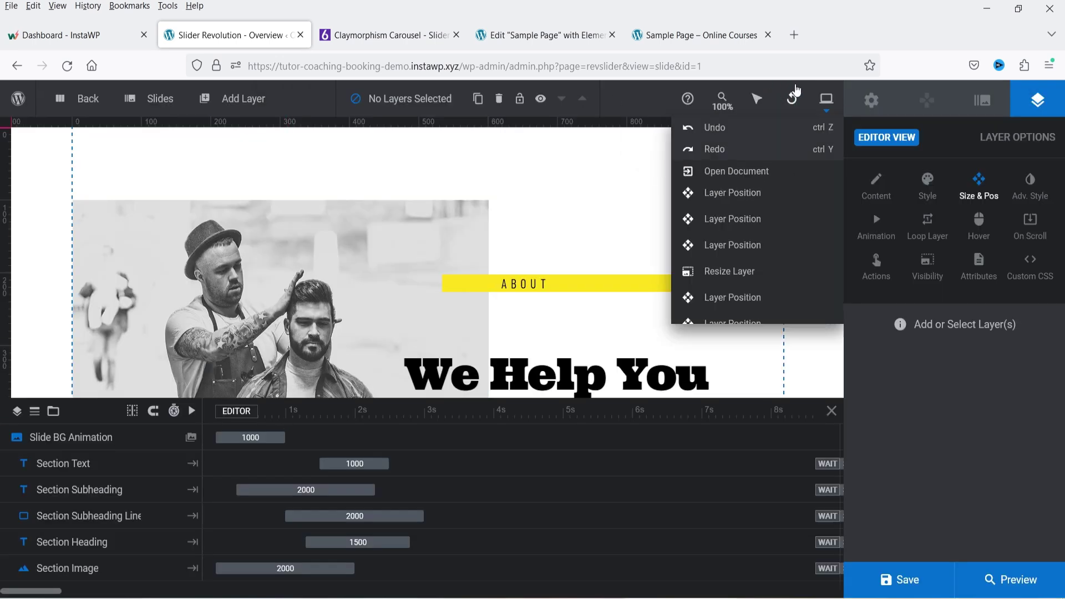
{"action": "mouse_move", "coordinate": [827, 102]}
{"action": "left_click", "coordinate": [737, 177]}
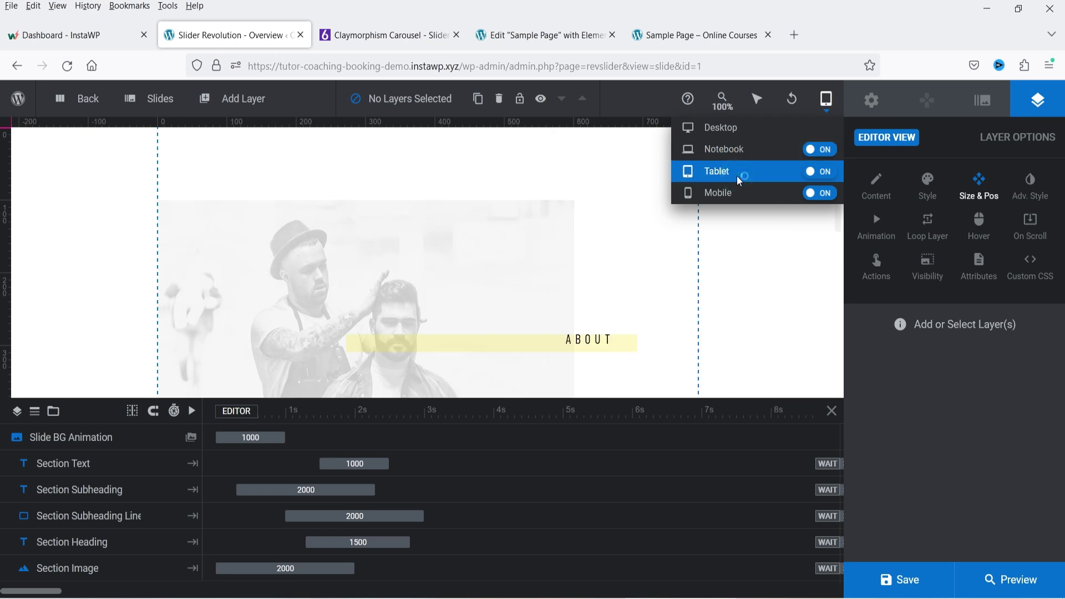
{"action": "scroll", "coordinate": [549, 244], "scroll_direction": "down", "scroll_amount": 4}
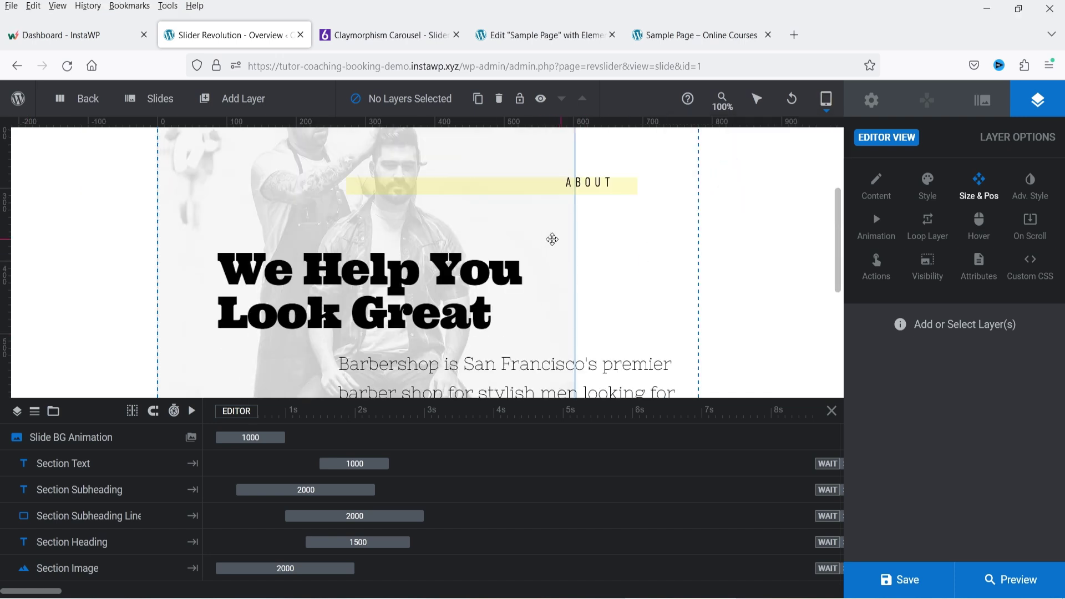
{"action": "scroll", "coordinate": [609, 289], "scroll_direction": "up", "scroll_amount": 4}
Move the yellow line and ABOUT label to the top and shift the barber photo right
{"action": "left_click_drag", "start_coordinate": [505, 350], "coordinate": [576, 241]}
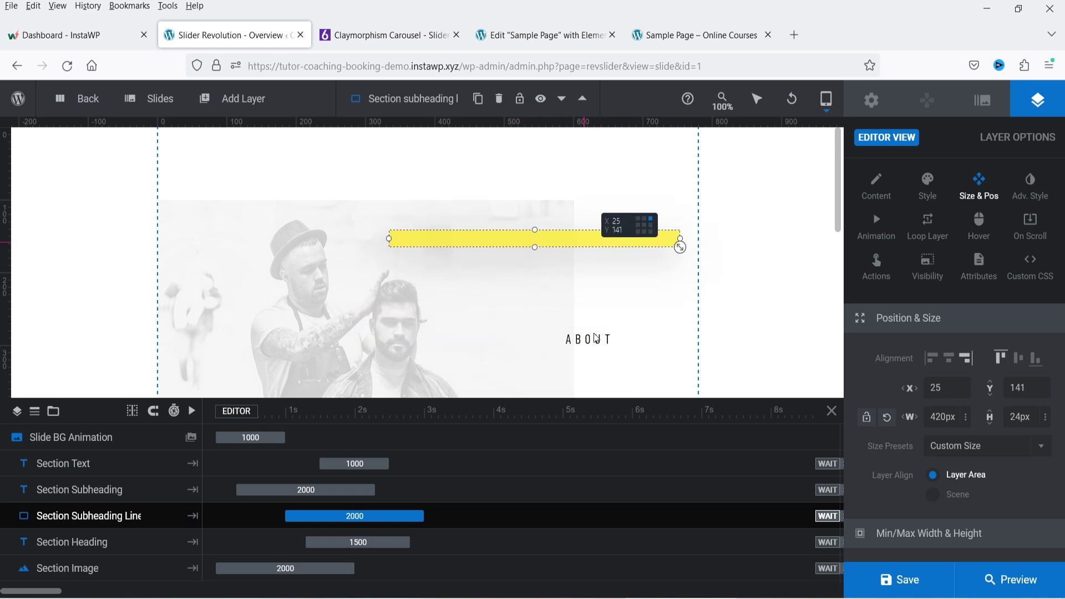
{"action": "left_click_drag", "start_coordinate": [592, 341], "coordinate": [571, 242]}
{"action": "scroll", "coordinate": [634, 296], "scroll_direction": "down", "scroll_amount": 5}
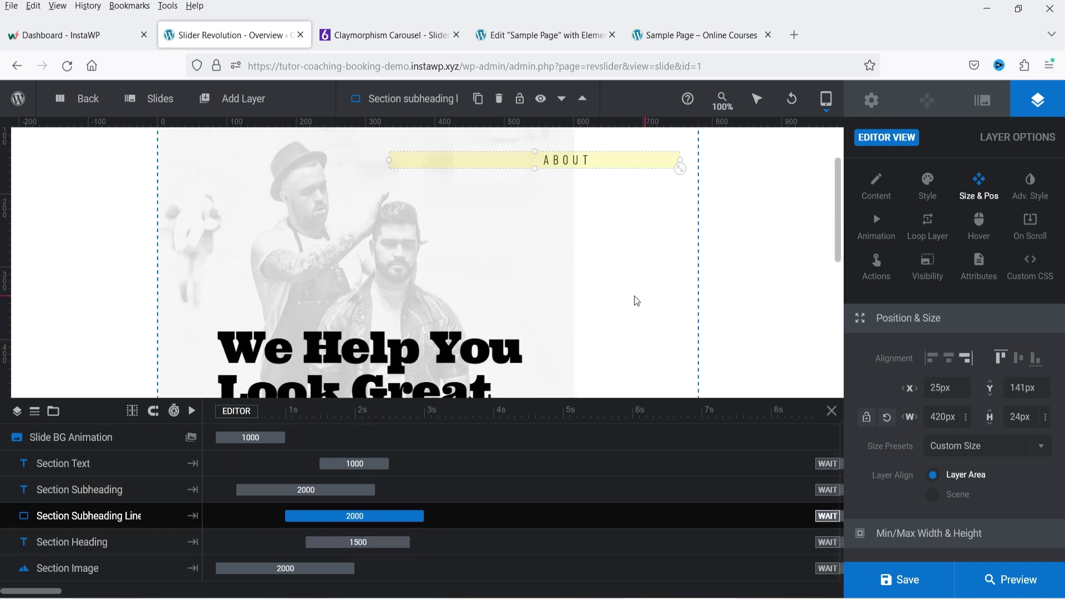
{"action": "scroll", "coordinate": [628, 297], "scroll_direction": "up", "scroll_amount": 3}
{"action": "left_click", "coordinate": [475, 243]}
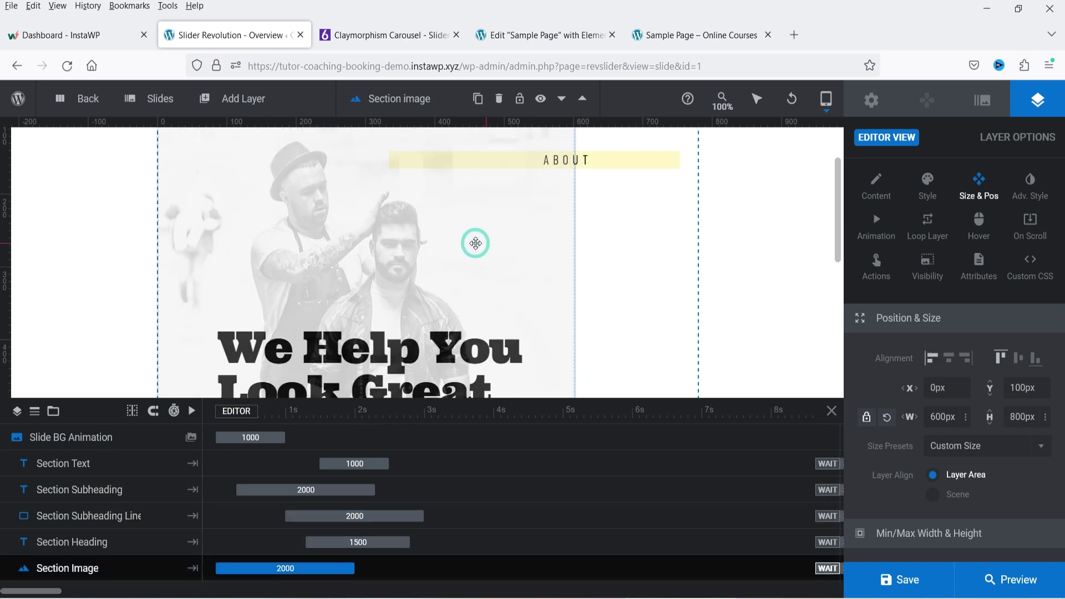
{"action": "left_click_drag", "start_coordinate": [470, 248], "coordinate": [512, 249]}
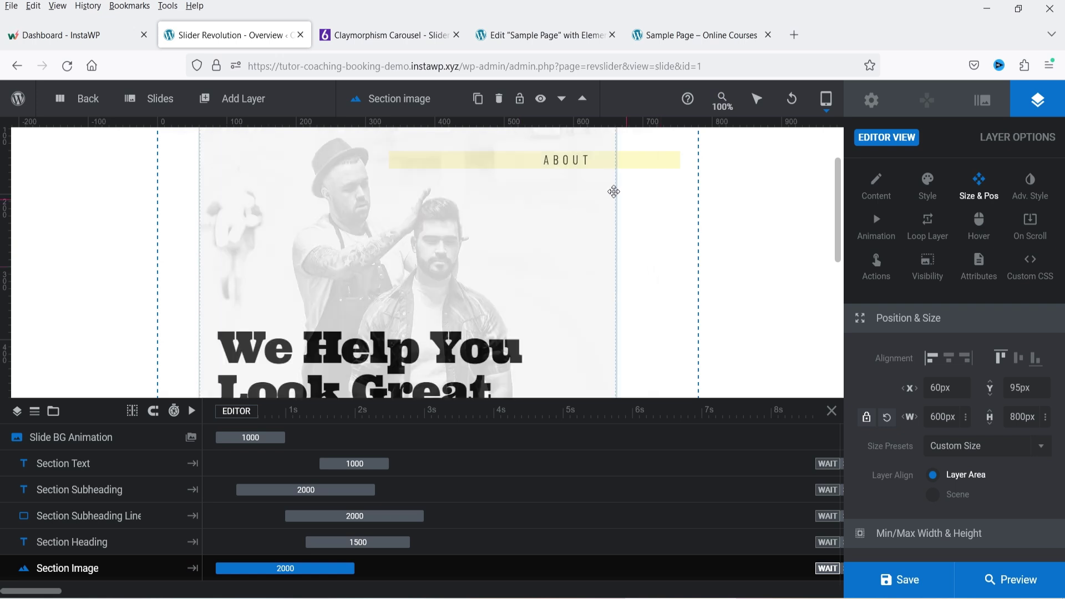
{"action": "left_click_drag", "start_coordinate": [659, 163], "coordinate": [663, 169]}
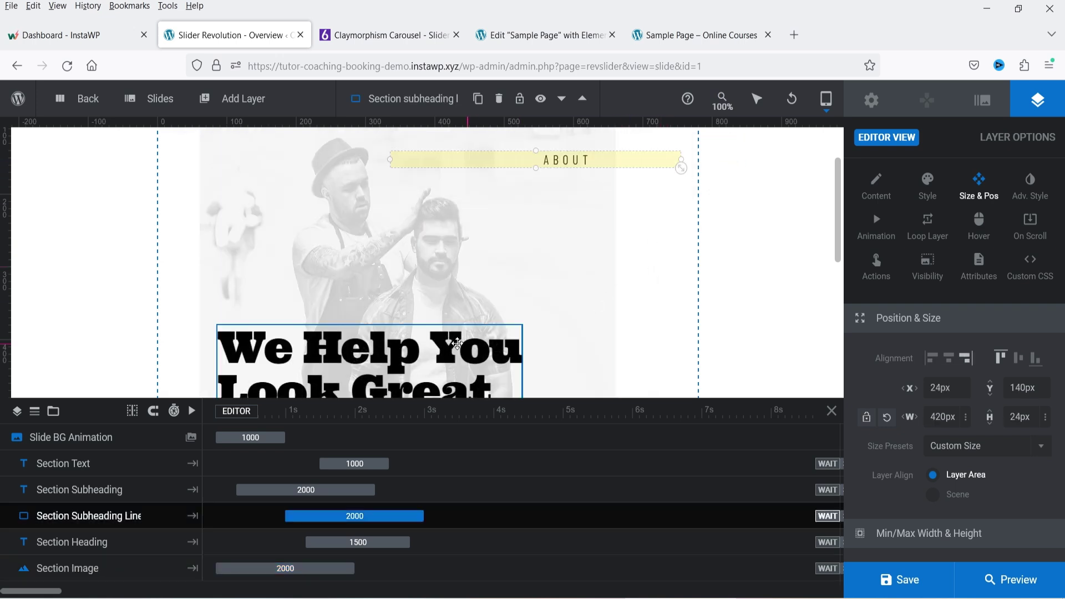
Reposition the 'We Help You Look Great' heading and paragraph, then save the module
{"action": "left_click_drag", "start_coordinate": [664, 325], "coordinate": [630, 331]}
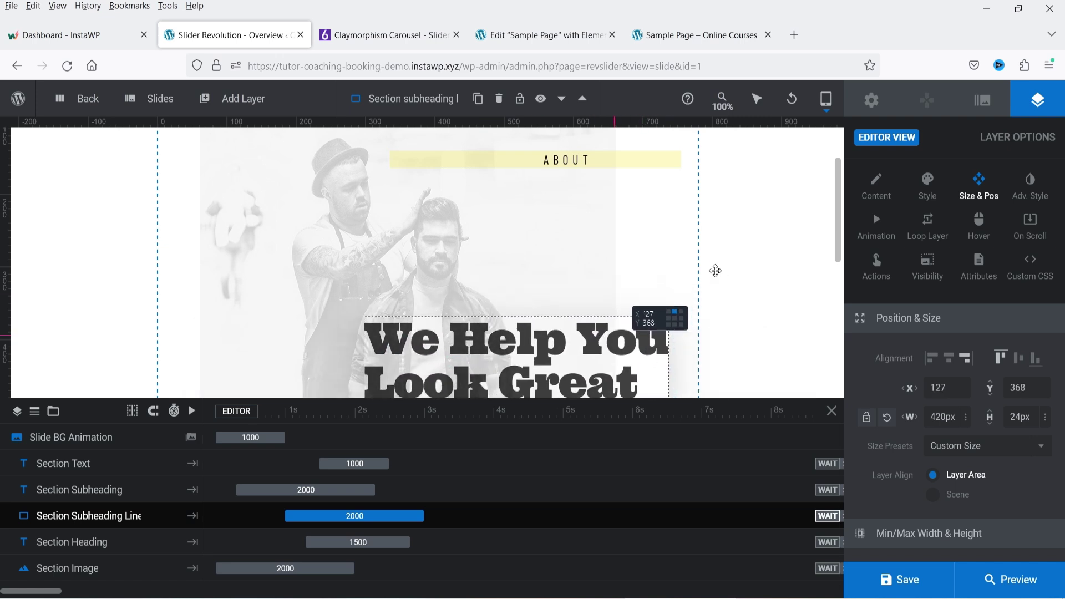
{"action": "scroll", "coordinate": [749, 276], "scroll_direction": "down", "scroll_amount": 5}
{"action": "left_click_drag", "start_coordinate": [566, 237], "coordinate": [518, 292]}
{"action": "scroll", "coordinate": [578, 265], "scroll_direction": "up", "scroll_amount": 5}
{"action": "scroll", "coordinate": [570, 262], "scroll_direction": "down", "scroll_amount": 3}
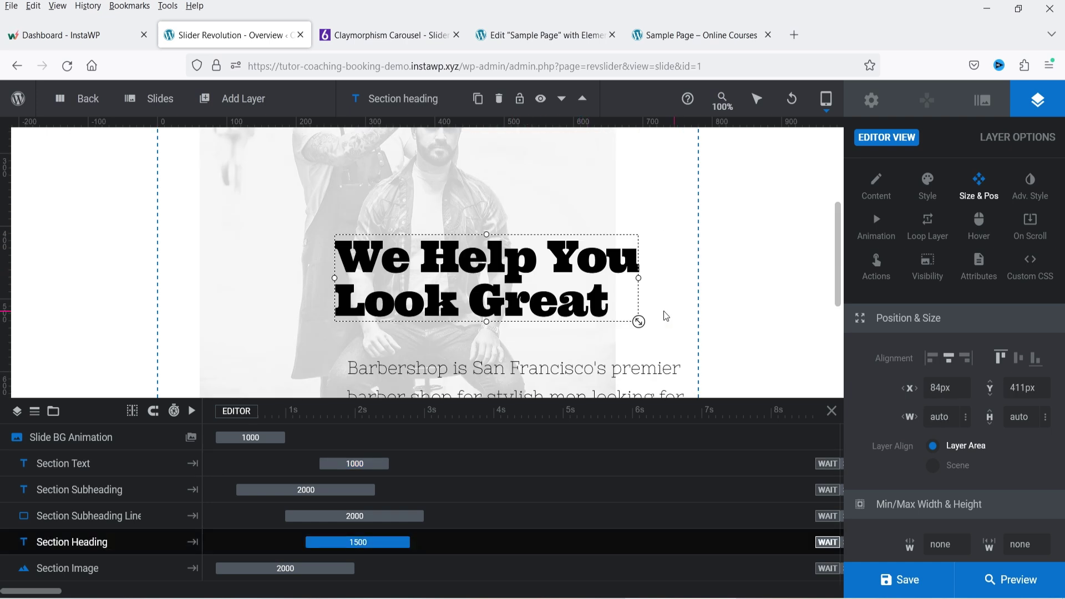
{"action": "left_click", "coordinate": [910, 592]}
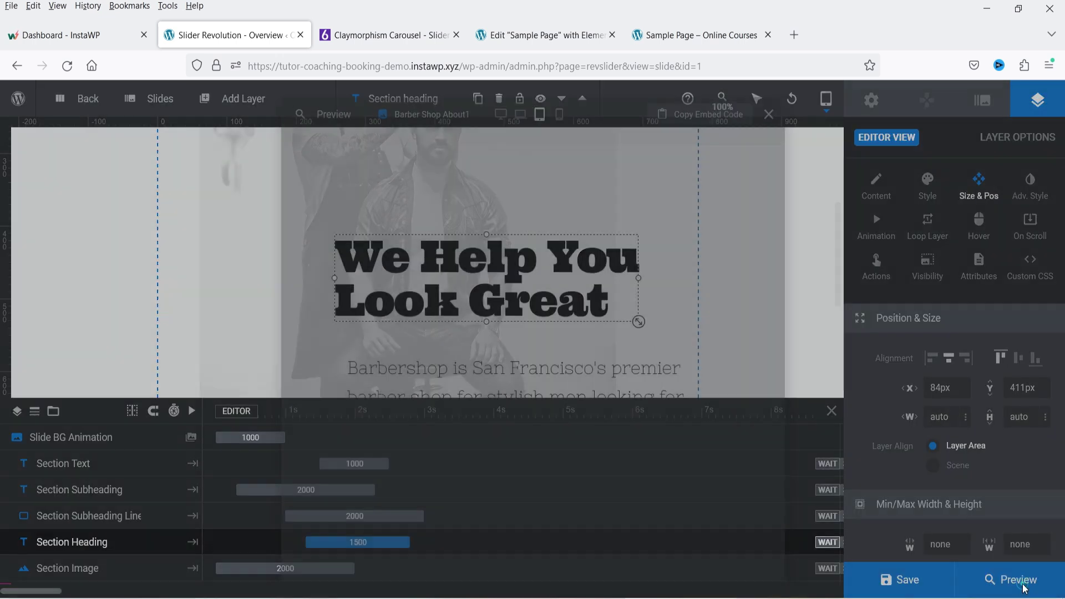
Preview Barber Shop About1 at tablet width and scroll through it
{"action": "left_click", "coordinate": [1021, 587]}
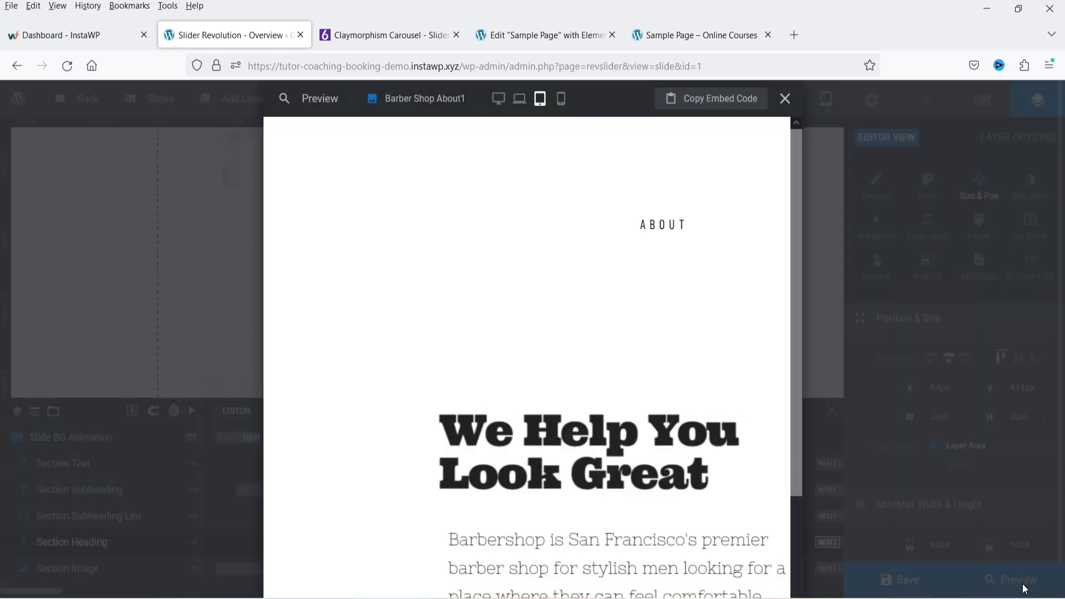
{"action": "scroll", "coordinate": [655, 373], "scroll_direction": "up", "scroll_amount": 3}
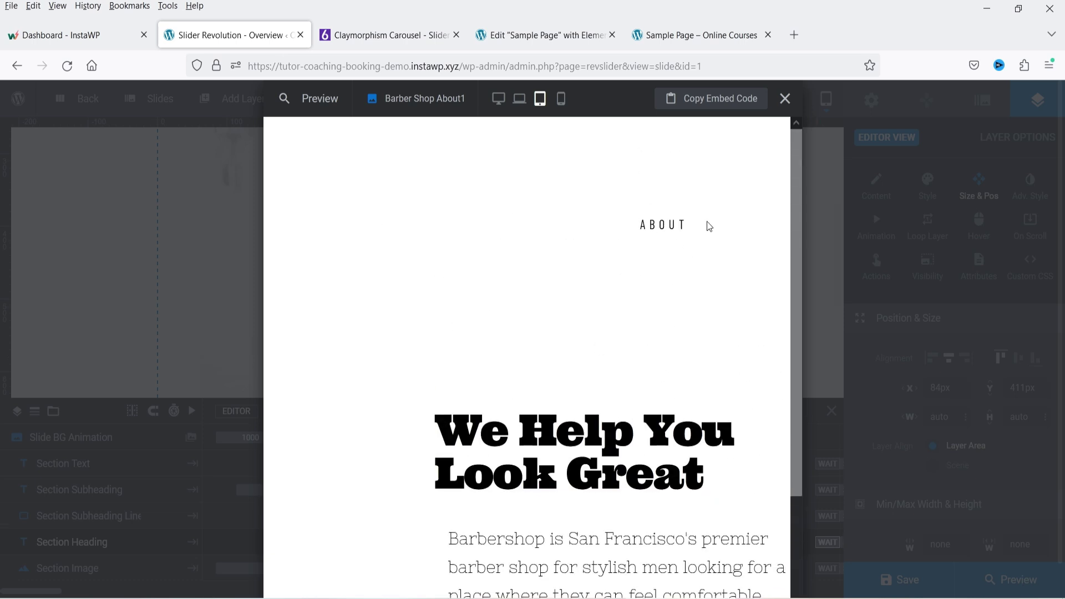
{"action": "scroll", "coordinate": [741, 369], "scroll_direction": "down", "scroll_amount": 3}
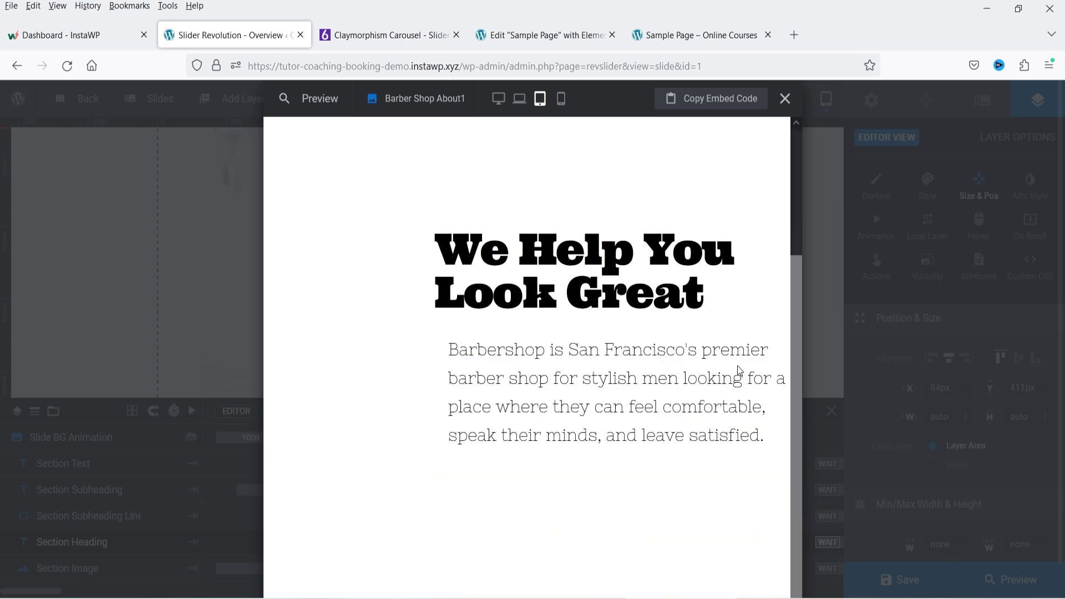
Close the preview and reload the live Sample Page
{"action": "left_click", "coordinate": [785, 99]}
{"action": "left_click", "coordinate": [692, 36]}
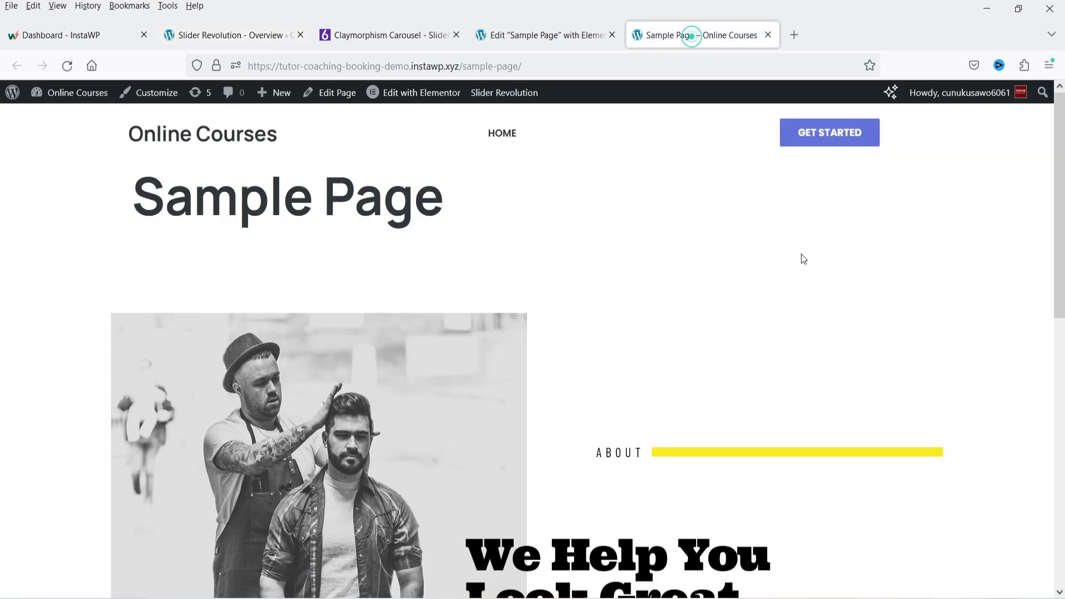
{"action": "left_click", "coordinate": [68, 65]}
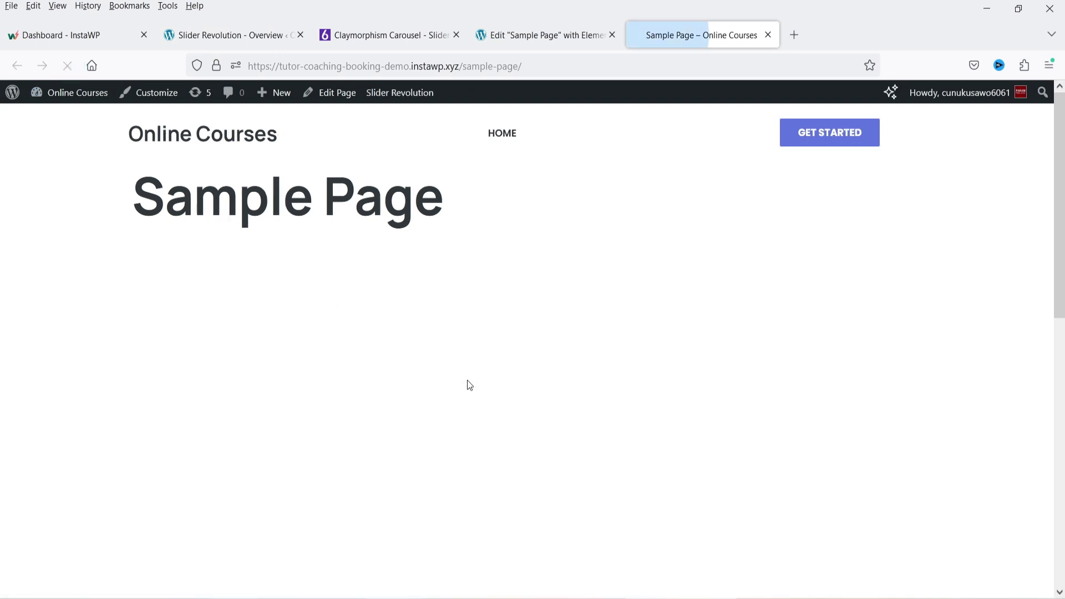
Resize the browser window narrower and taller, scroll the page, and return to the editor
{"action": "key", "text": "super+Down"}
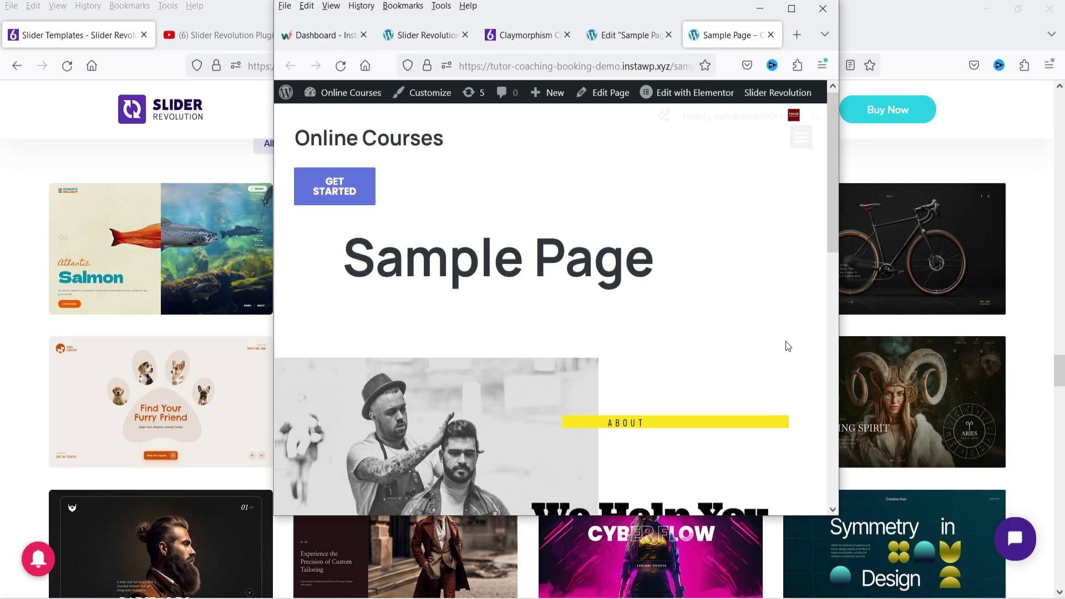
{"action": "mouse_move", "coordinate": [839, 323]}
{"action": "left_mouse_down"}
{"action": "mouse_move", "coordinate": [805, 326]}
{"action": "mouse_move", "coordinate": [835, 327]}
{"action": "left_mouse_up"}
{"action": "scroll", "coordinate": [666, 360], "scroll_direction": "down", "scroll_amount": 5}
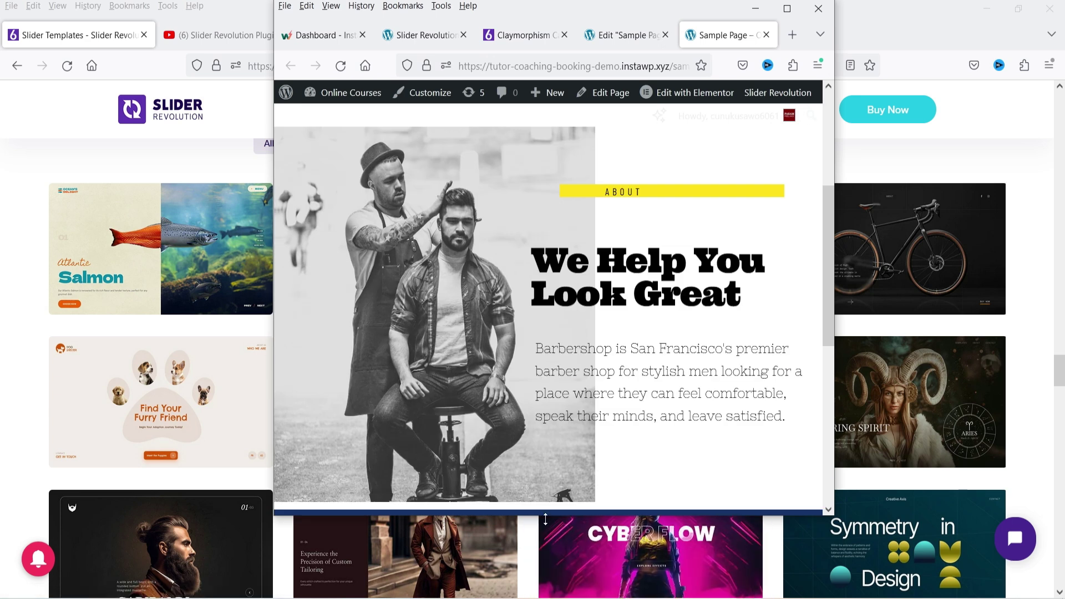
{"action": "left_click_drag", "start_coordinate": [546, 520], "coordinate": [542, 594]}
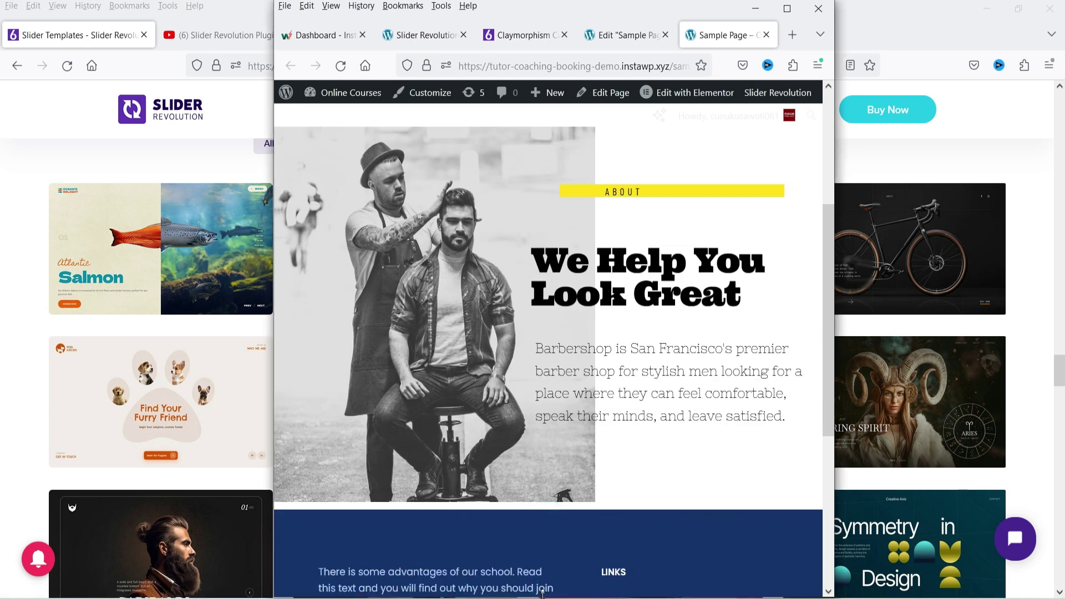
{"action": "scroll", "coordinate": [621, 361], "scroll_direction": "up", "scroll_amount": 4}
{"action": "scroll", "coordinate": [596, 306], "scroll_direction": "down", "scroll_amount": 2}
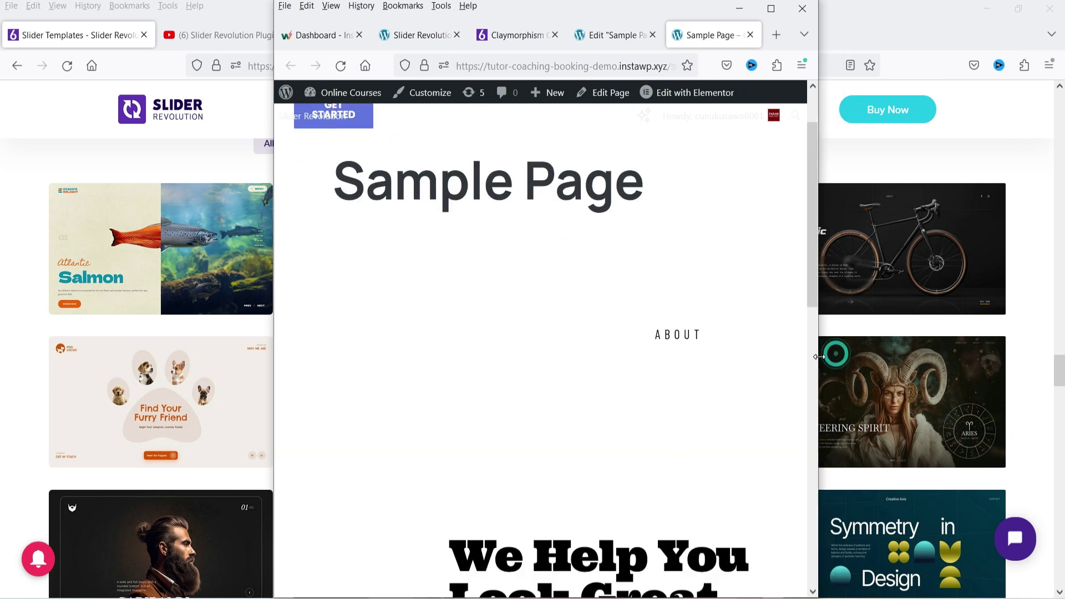
{"action": "scroll", "coordinate": [614, 119], "scroll_direction": "down", "scroll_amount": 5}
{"action": "scroll", "coordinate": [615, 119], "scroll_direction": "up", "scroll_amount": 3}
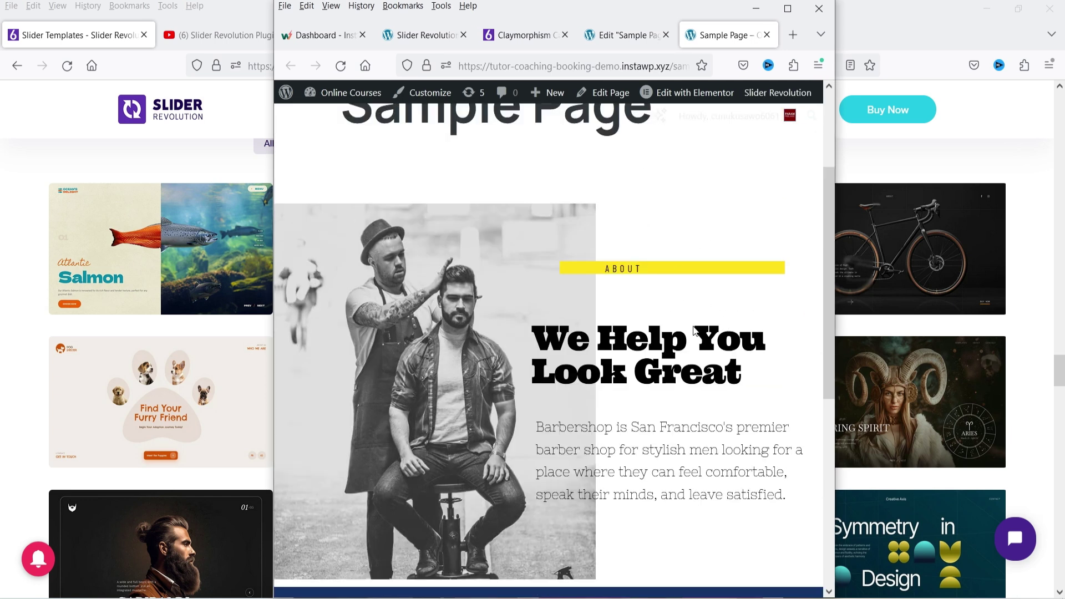
{"action": "scroll", "coordinate": [618, 355], "scroll_direction": "down", "scroll_amount": 2}
{"action": "scroll", "coordinate": [620, 370], "scroll_direction": "up", "scroll_amount": 4}
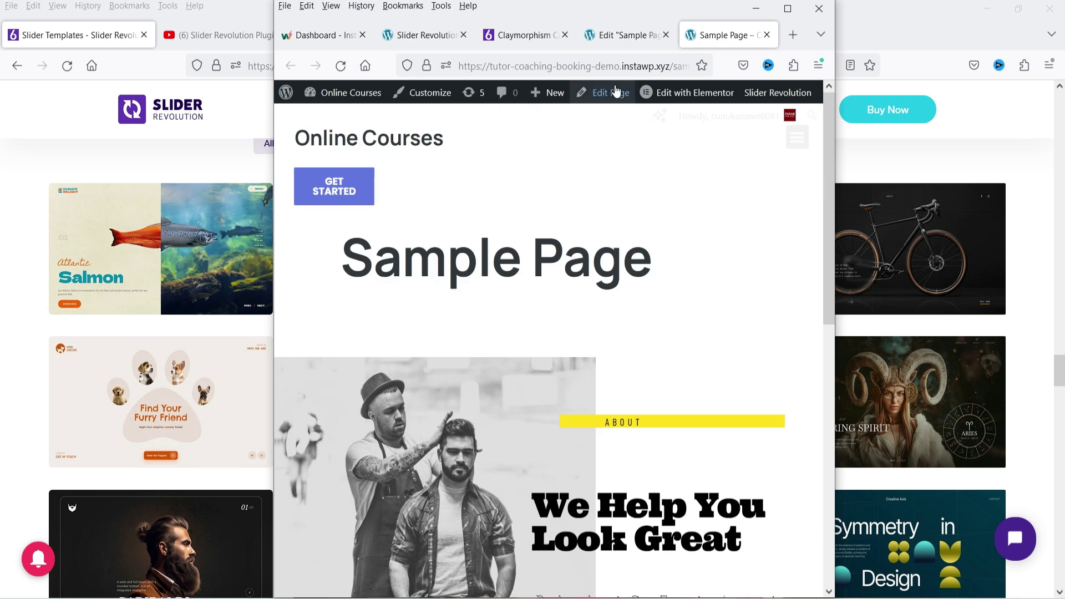
{"action": "left_click", "coordinate": [204, 31]}
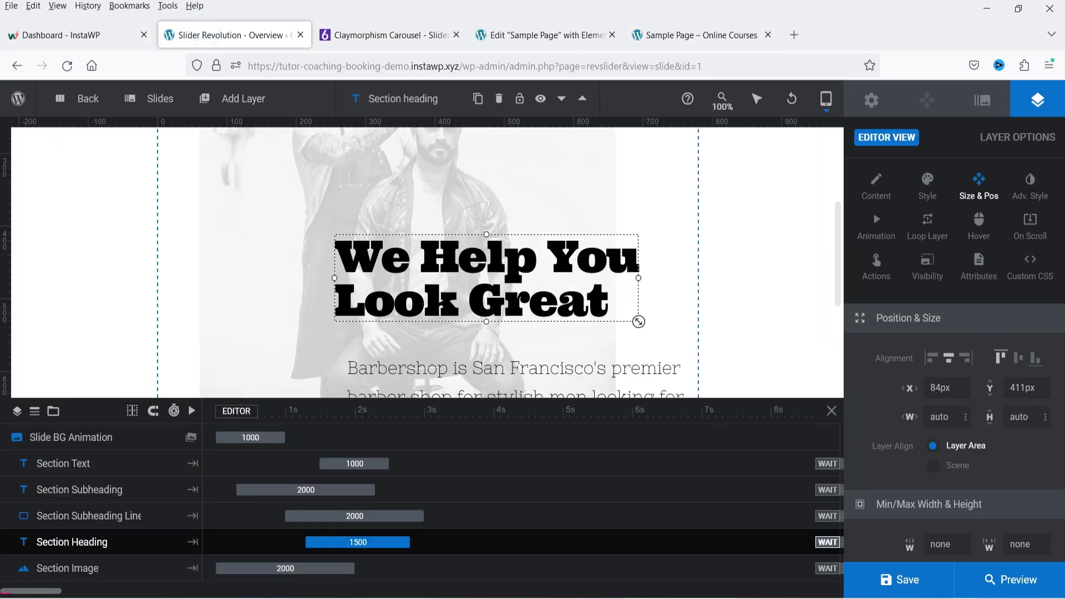
Preview the module, recheck the Sample Page in a restored window, then close the tablet preview
{"action": "left_click", "coordinate": [1013, 583]}
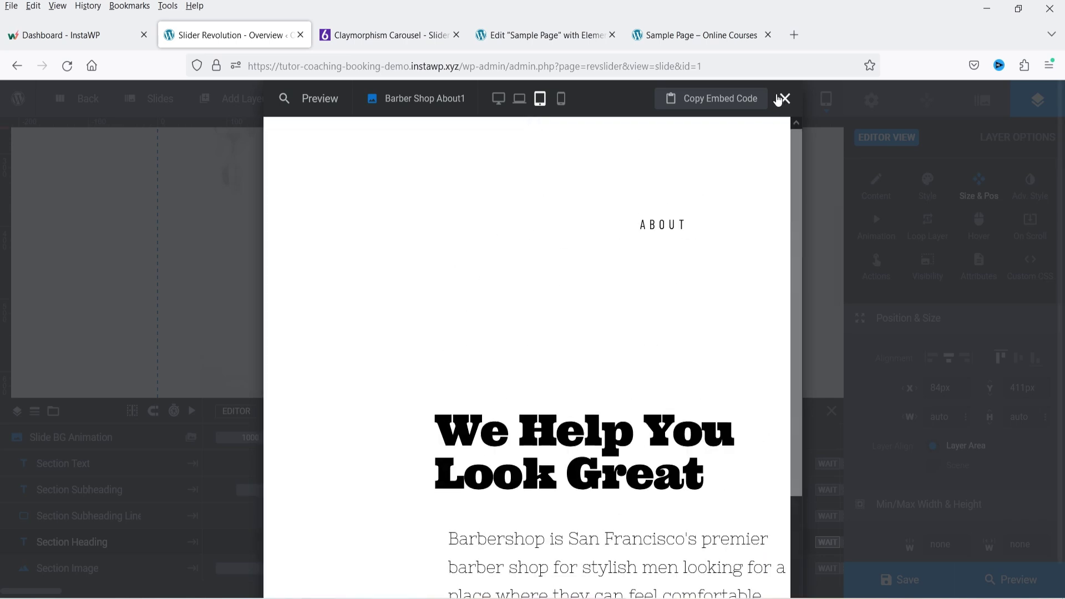
{"action": "left_click", "coordinate": [682, 42]}
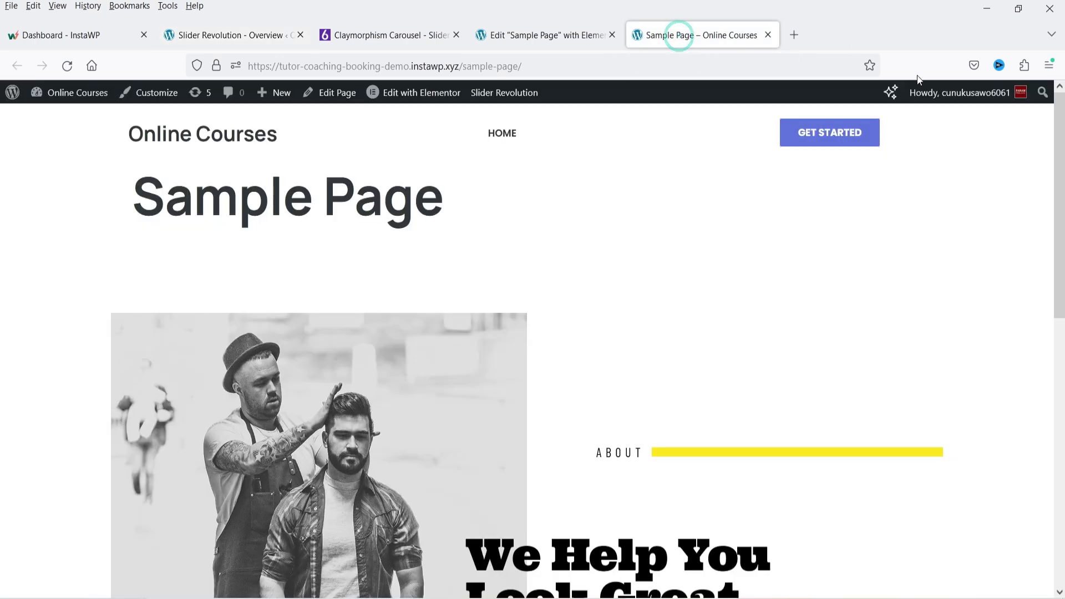
{"action": "left_click", "coordinate": [1015, 13]}
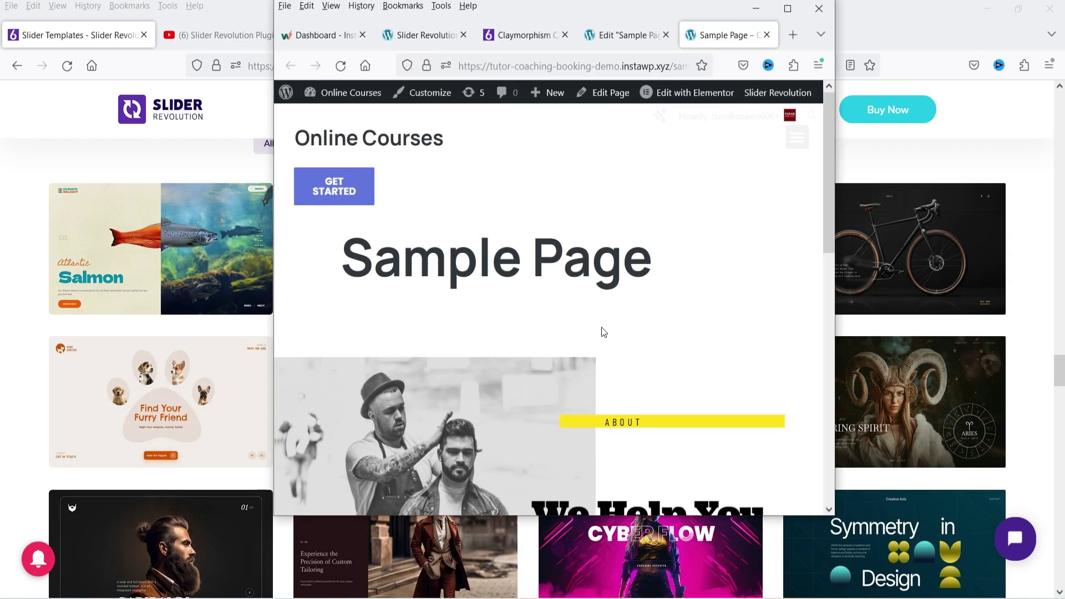
{"action": "scroll", "coordinate": [670, 352], "scroll_direction": "down", "scroll_amount": 8}
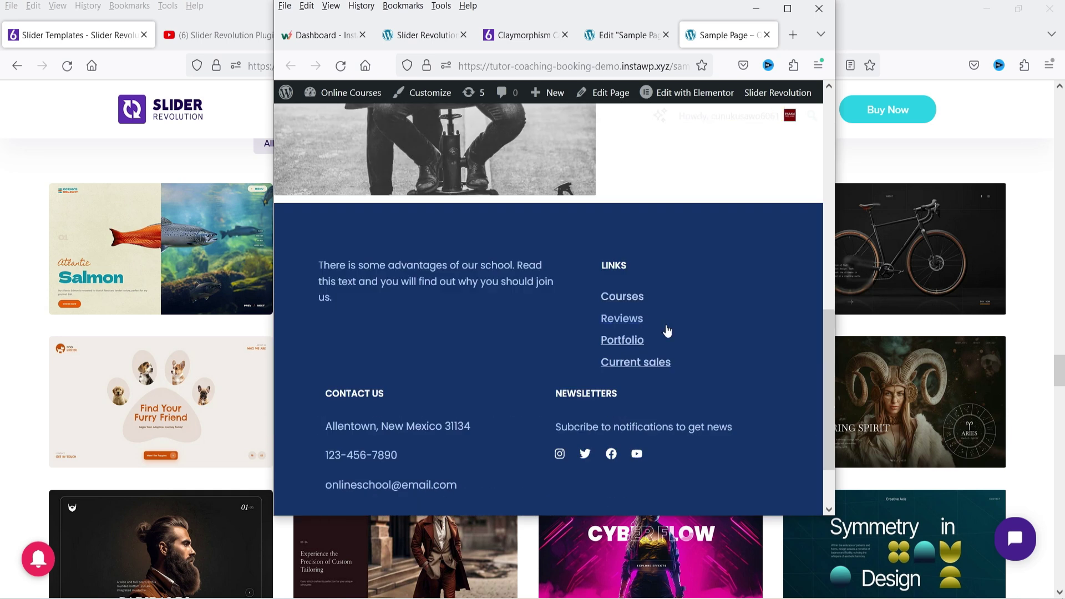
{"action": "scroll", "coordinate": [666, 333], "scroll_direction": "up", "scroll_amount": 10}
{"action": "left_click", "coordinate": [788, 8]}
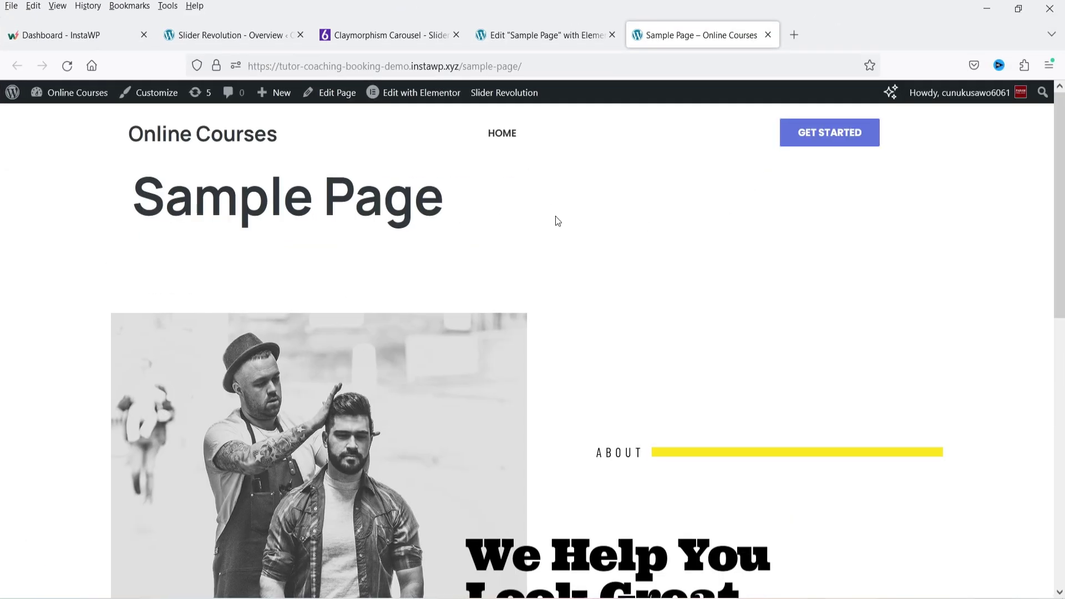
{"action": "left_click", "coordinate": [248, 39]}
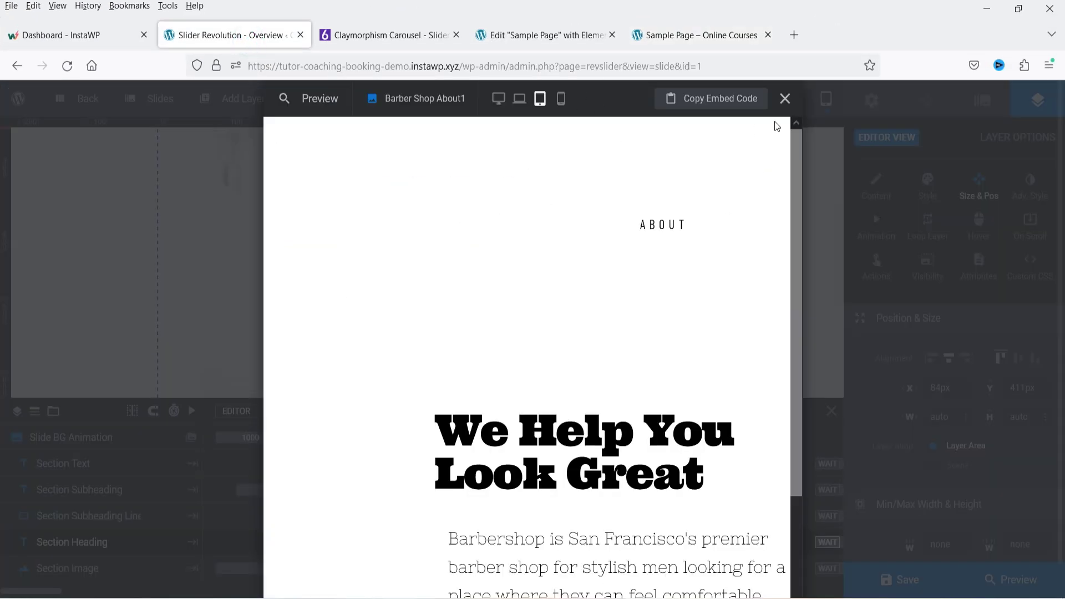
{"action": "left_click", "coordinate": [785, 100]}
Switch the canvas to the Mobile layout and move the yellow line up
{"action": "mouse_move", "coordinate": [826, 99]}
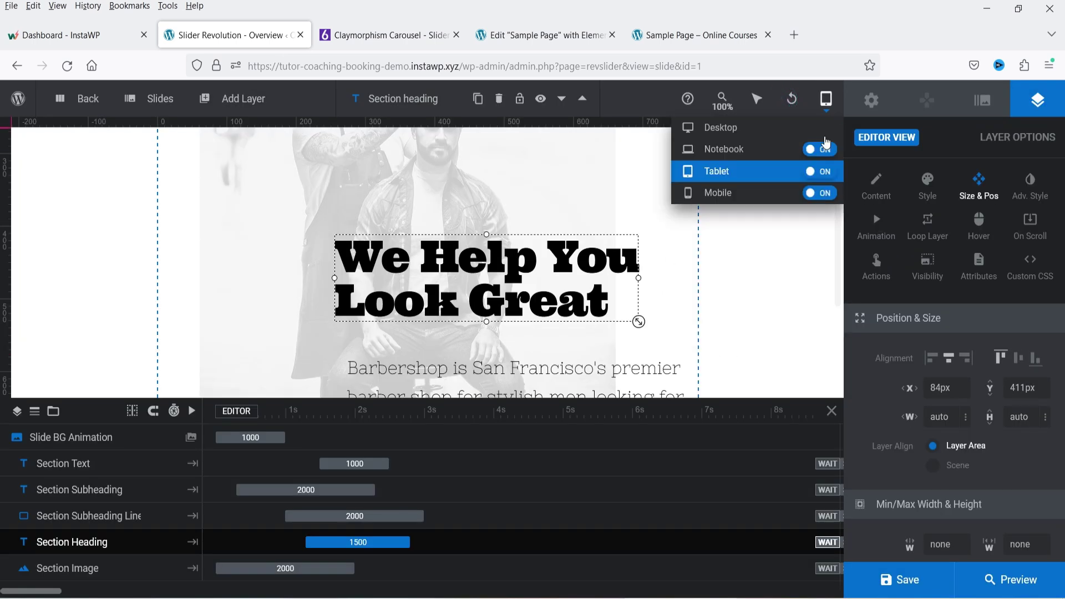
{"action": "left_click", "coordinate": [728, 197]}
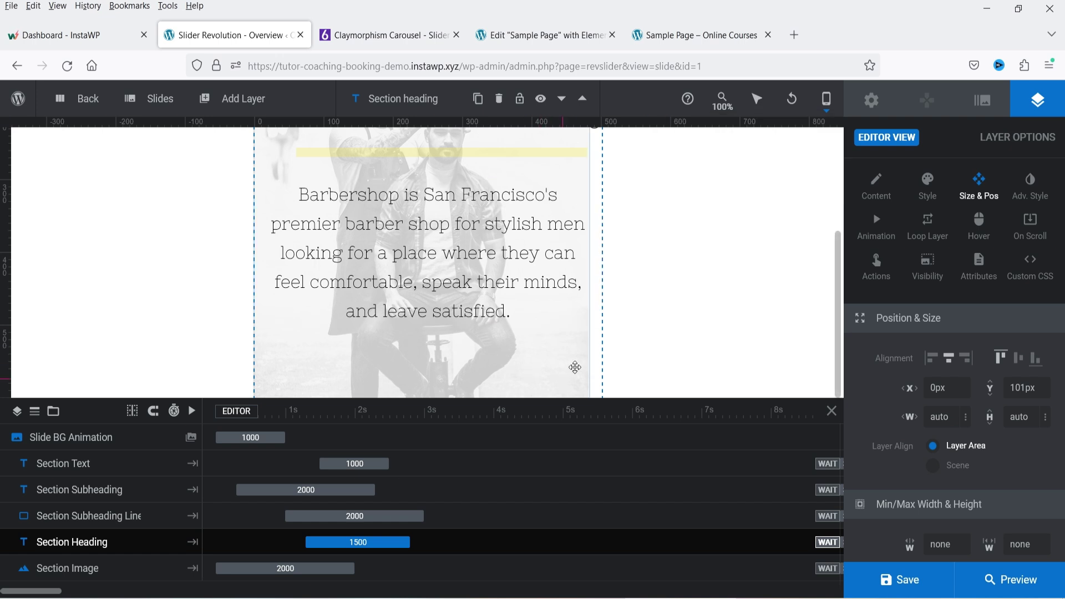
{"action": "scroll", "coordinate": [573, 368], "scroll_direction": "up", "scroll_amount": 3}
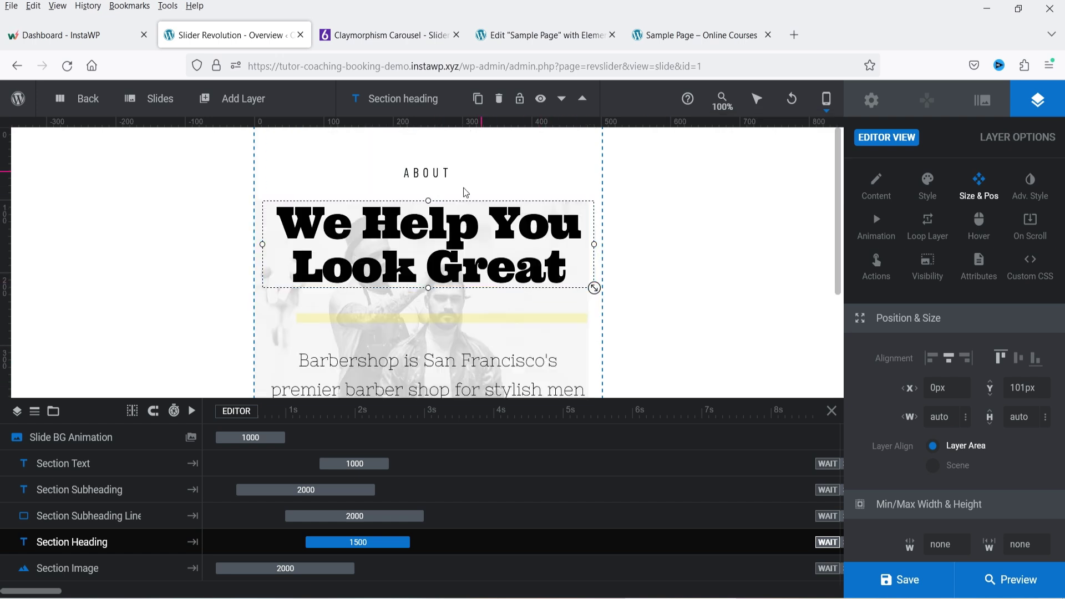
{"action": "left_click", "coordinate": [553, 321]}
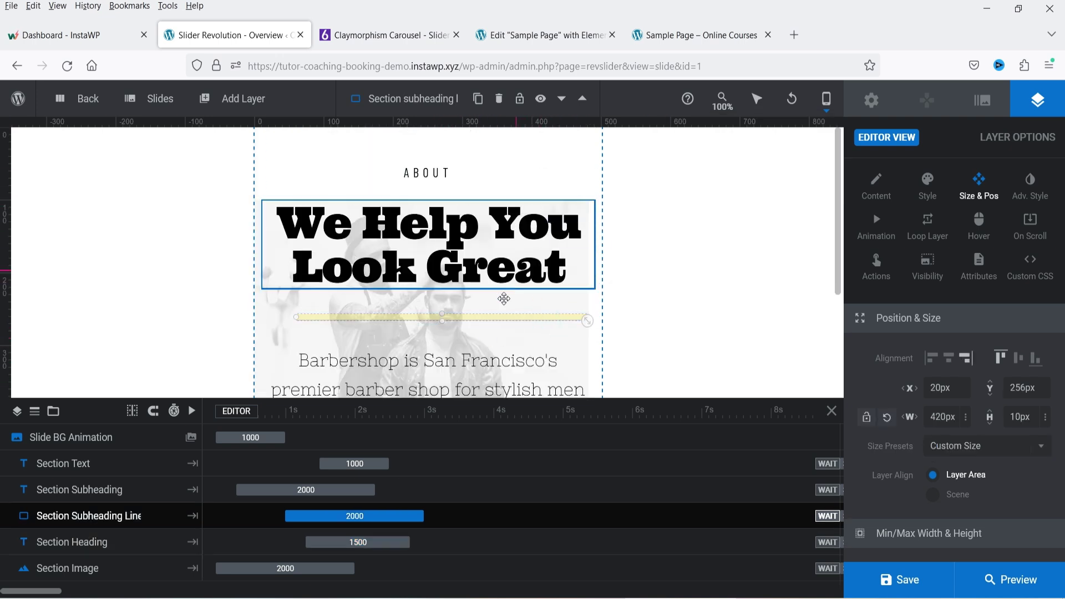
{"action": "left_click_drag", "start_coordinate": [463, 328], "coordinate": [479, 177]}
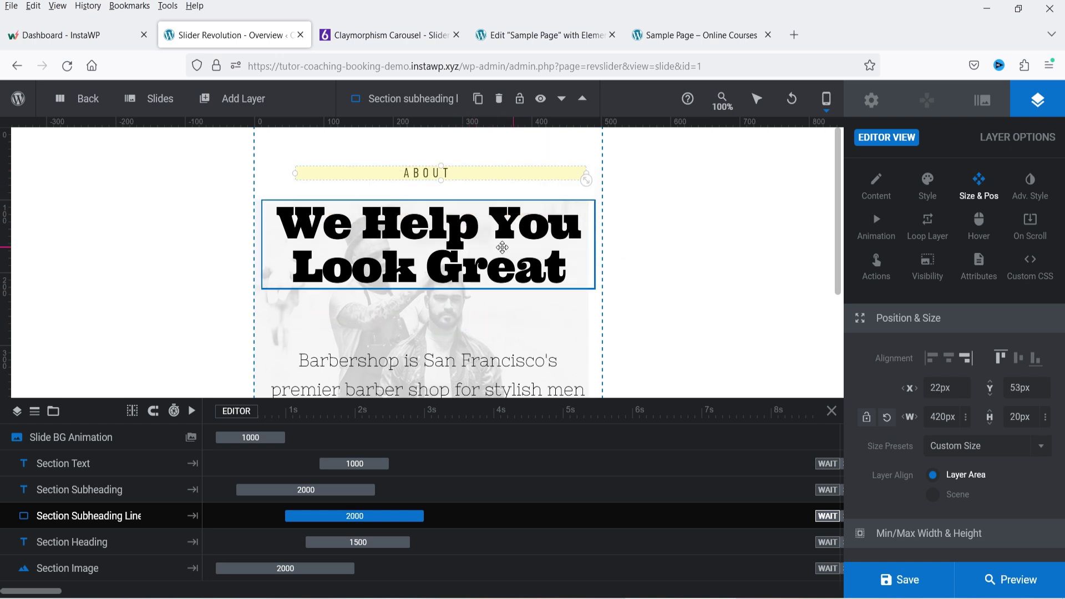
Nudge the heading upward and reposition the paragraph text
{"action": "left_click_drag", "start_coordinate": [500, 250], "coordinate": [475, 326]}
{"action": "scroll", "coordinate": [495, 299], "scroll_direction": "down", "scroll_amount": 3}
{"action": "left_click", "coordinate": [496, 299]}
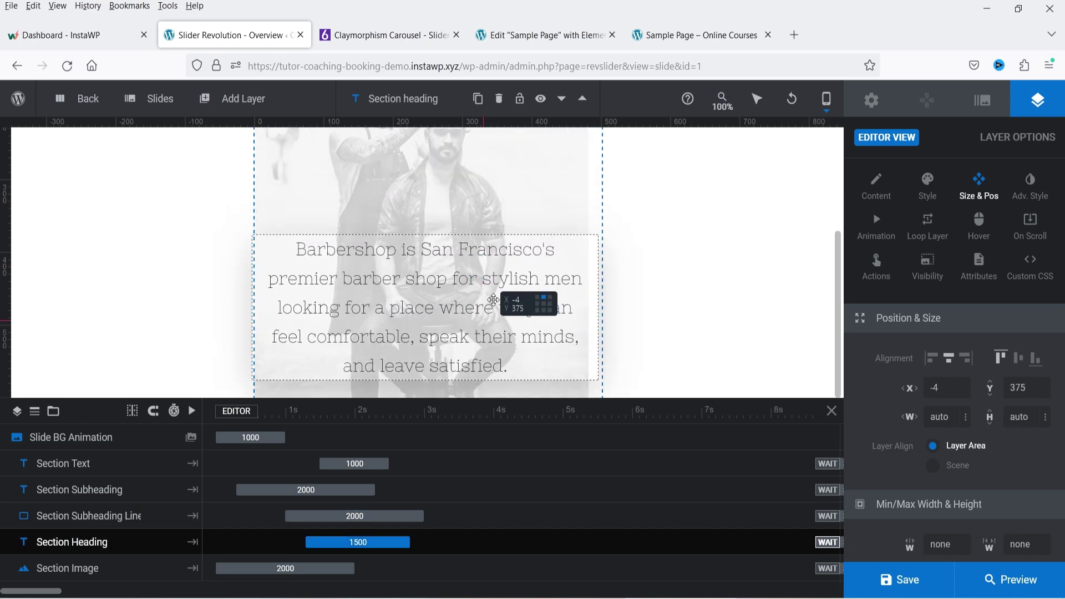
{"action": "scroll", "coordinate": [493, 300], "scroll_direction": "up", "scroll_amount": 5}
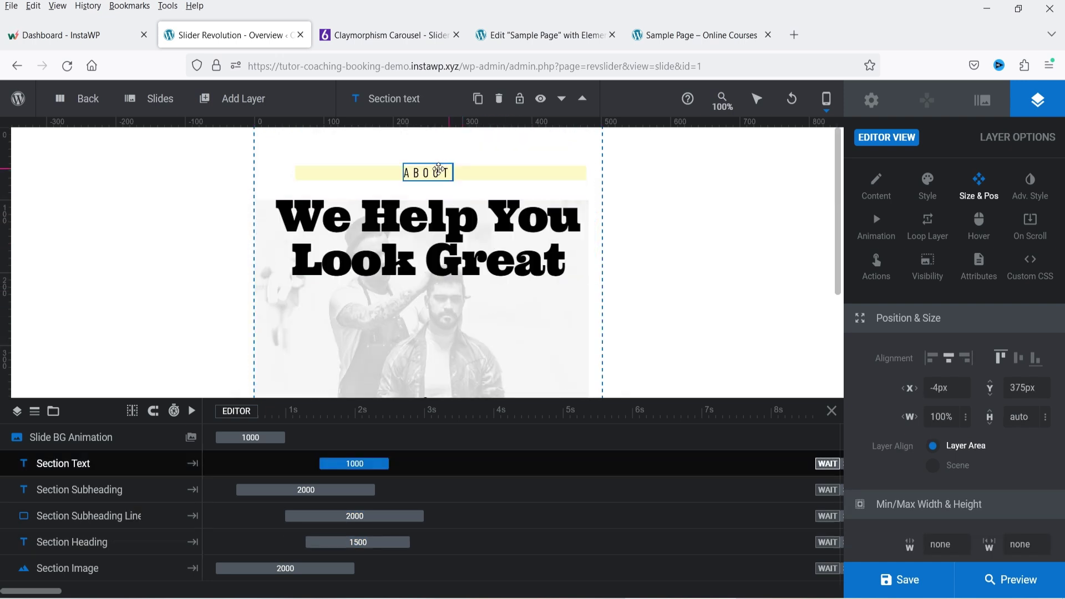
Put ABOUT on its yellow bar below the heading, raise the heading to the top, and preview
{"action": "left_click_drag", "start_coordinate": [438, 170], "coordinate": [437, 314]}
{"action": "left_click_drag", "start_coordinate": [456, 176], "coordinate": [451, 314]}
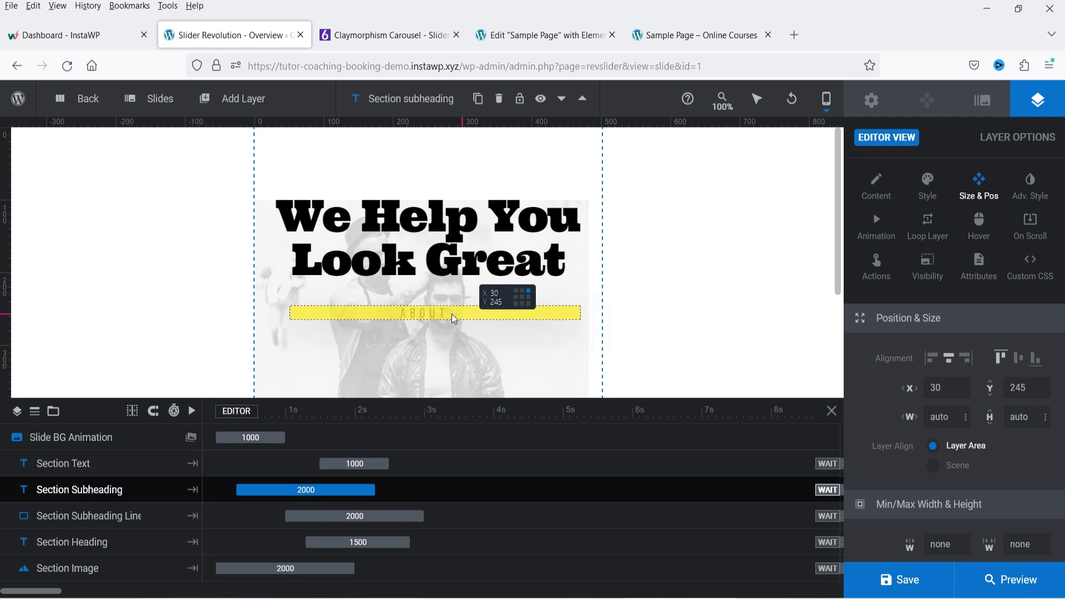
{"action": "left_click", "coordinate": [475, 218]}
{"action": "left_click_drag", "start_coordinate": [475, 192], "coordinate": [475, 169]}
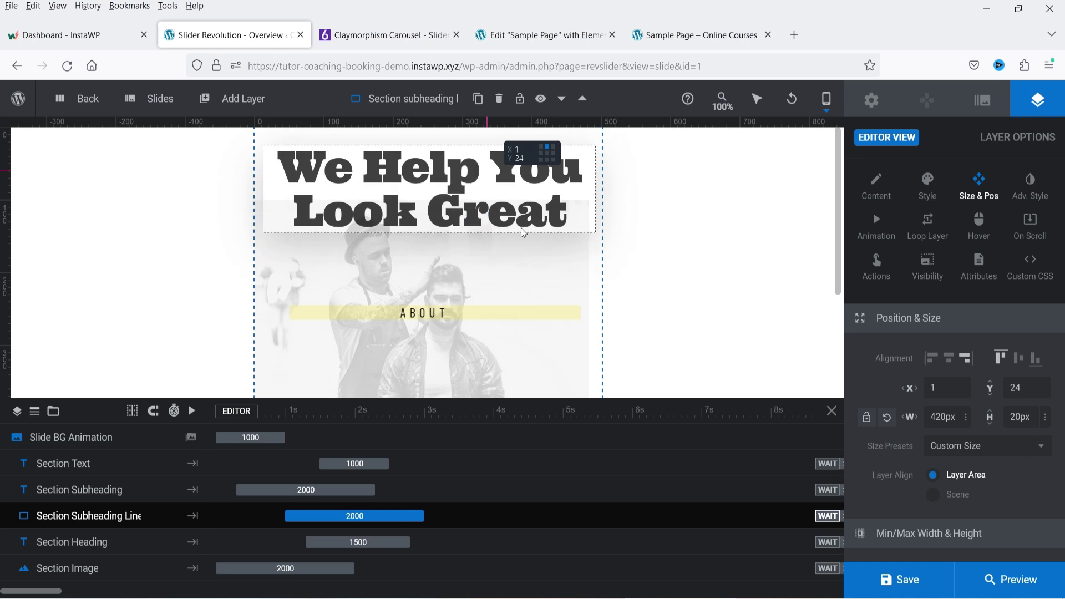
{"action": "left_click", "coordinate": [550, 183]}
{"action": "left_click", "coordinate": [1011, 591]}
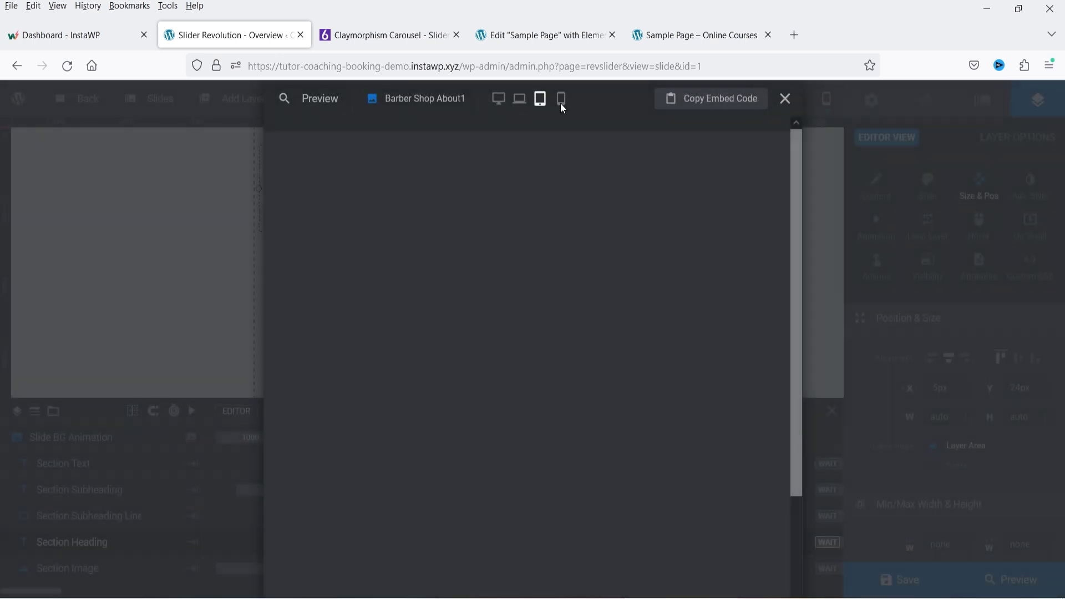
Check the preview at mobile width and close it
{"action": "left_click", "coordinate": [560, 102]}
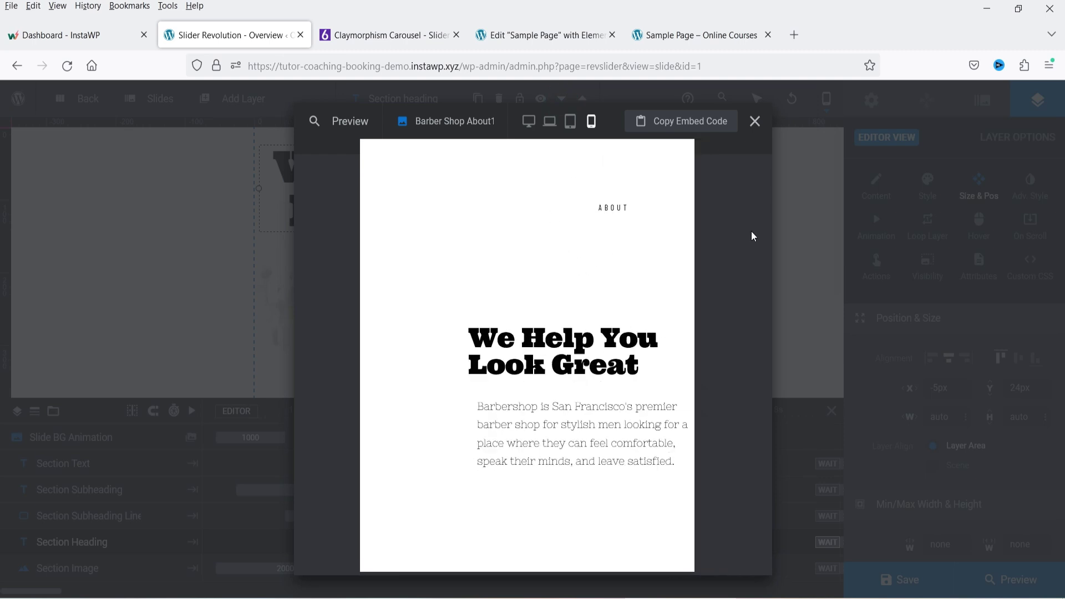
{"action": "scroll", "coordinate": [609, 285], "scroll_direction": "down", "scroll_amount": 1}
{"action": "key", "text": "Escape"}
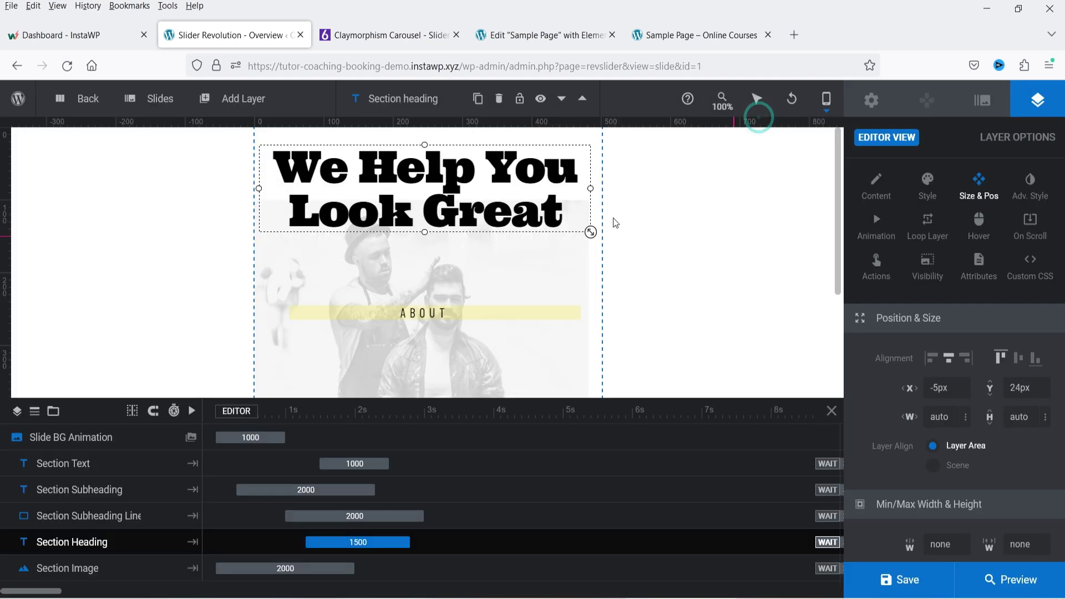
Save the mobile-layout changes and switch to the Sample Page tab
{"action": "left_click", "coordinate": [900, 583]}
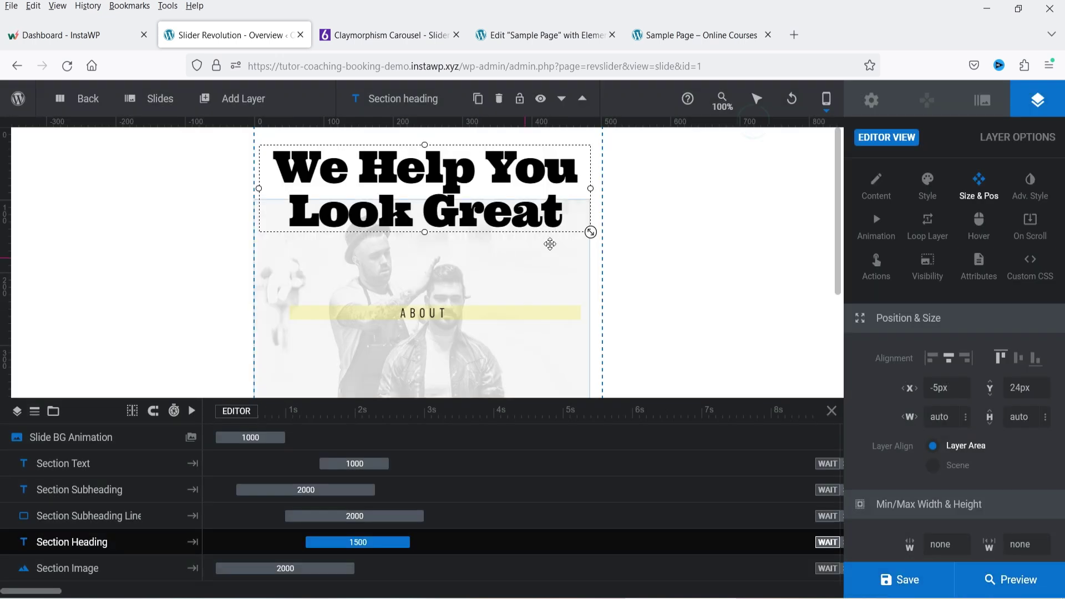
{"action": "left_click", "coordinate": [896, 580]}
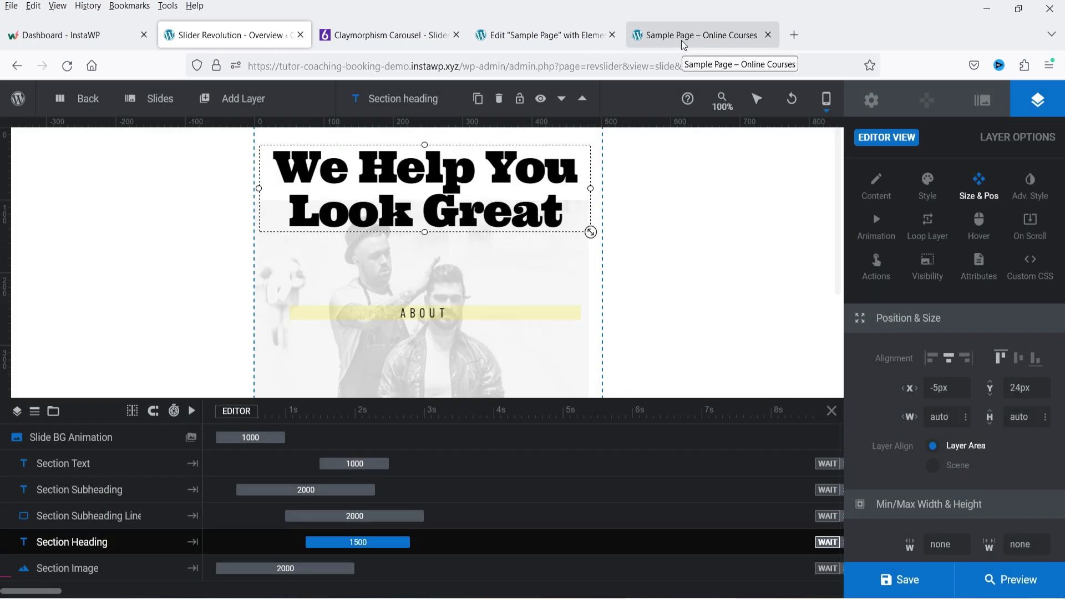
{"action": "left_click", "coordinate": [684, 46]}
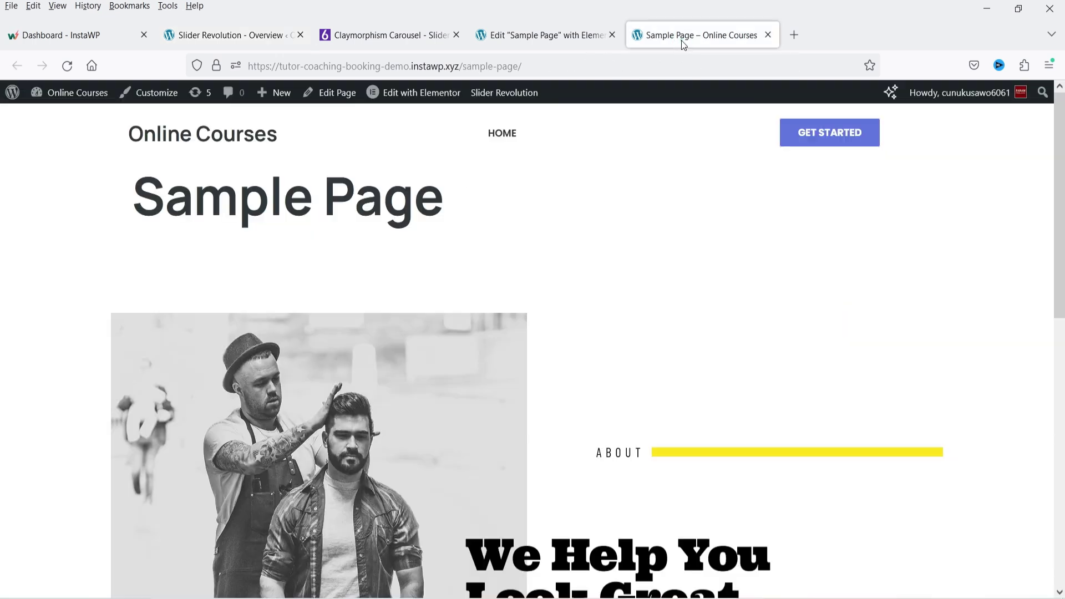
Reload the Sample Page and narrow the browser window to view the mobile slider layout
{"action": "left_click", "coordinate": [67, 66]}
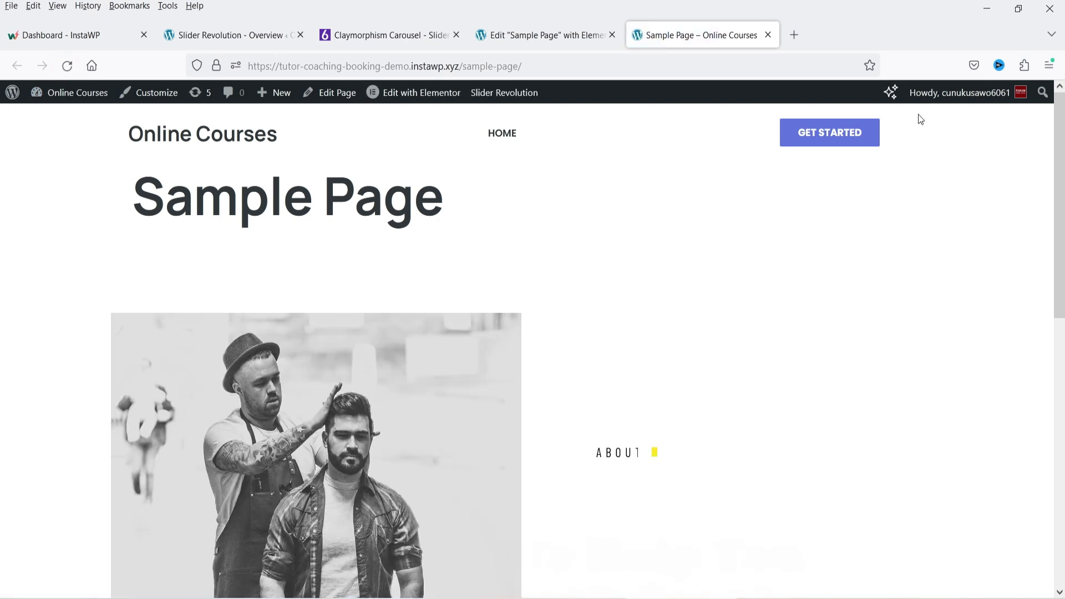
{"action": "left_click", "coordinate": [1018, 8]}
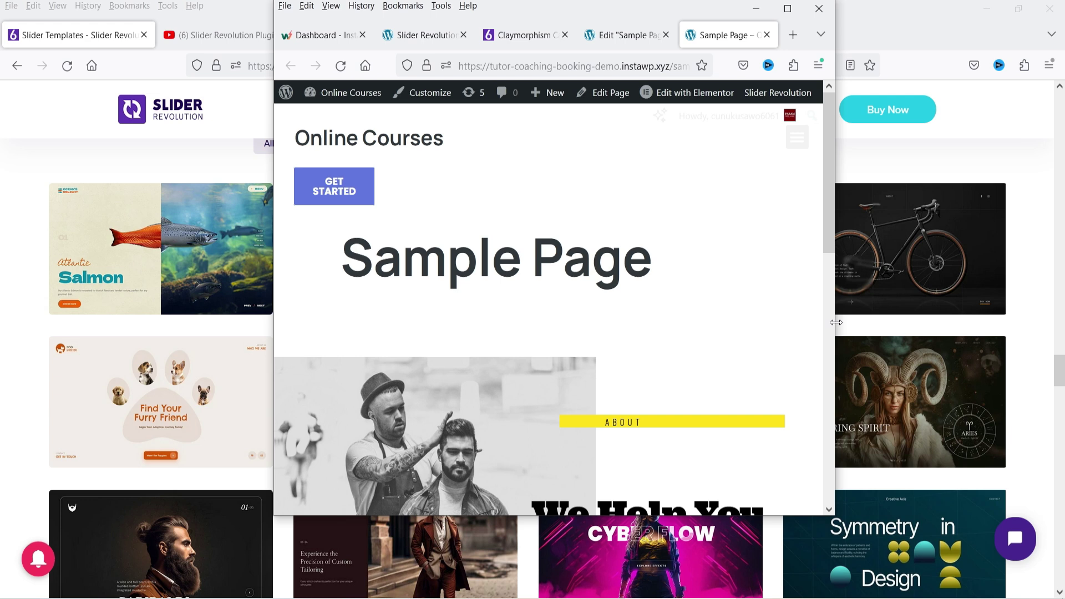
{"action": "left_click_drag", "start_coordinate": [836, 322], "coordinate": [567, 315]}
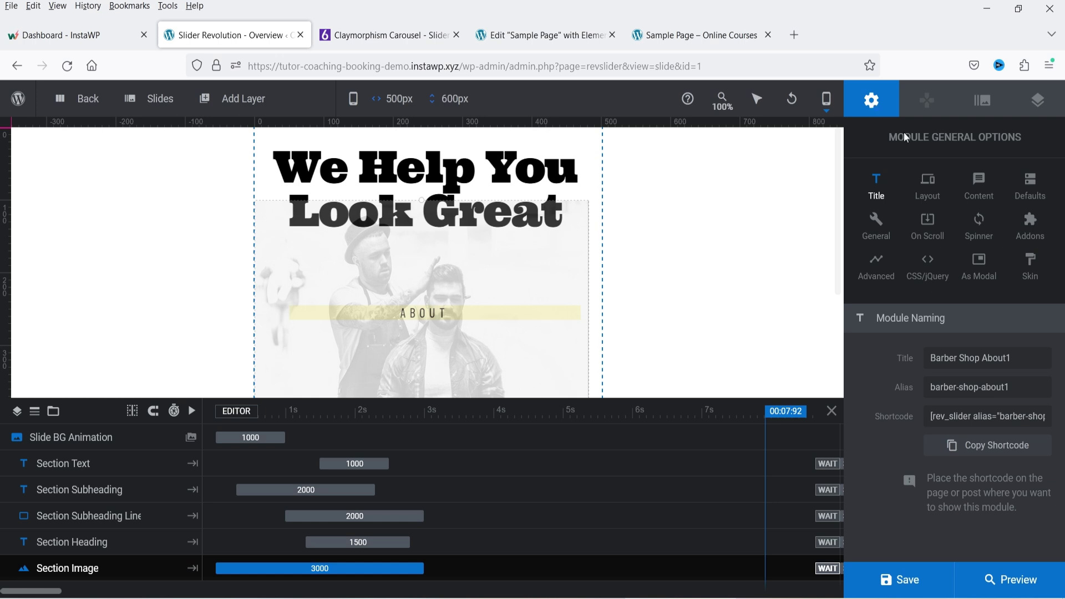
Check the per-device Layer Area Sizes in Layout, then return to the 1200×900 desktop canvas with the barbershop paragraph selected
{"action": "left_click", "coordinate": [932, 190]}
{"action": "scroll", "coordinate": [954, 360], "scroll_direction": "down", "scroll_amount": 5}
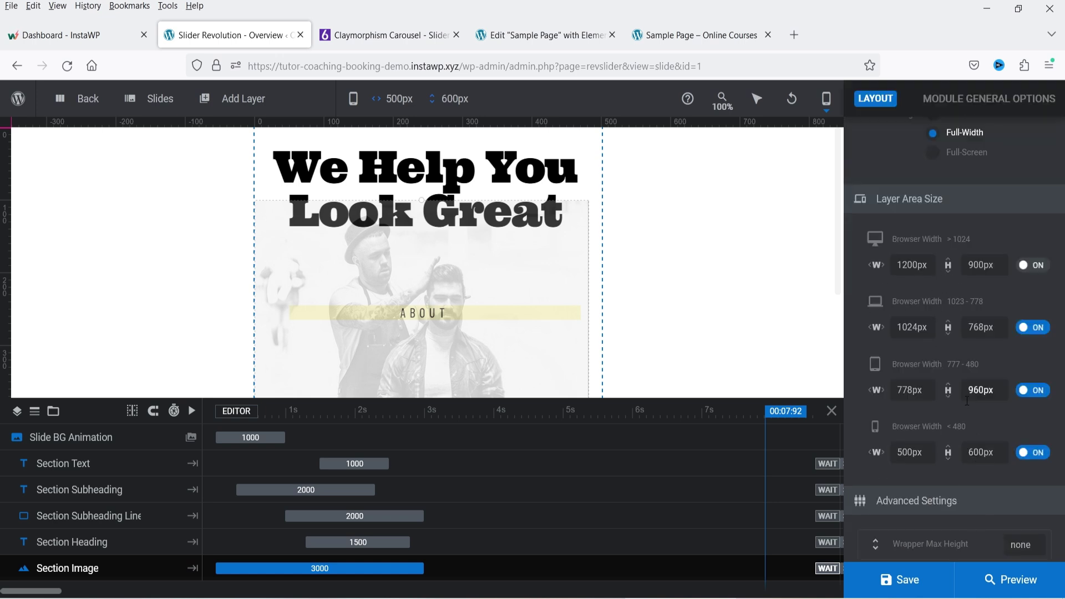
{"action": "left_click", "coordinate": [826, 116]}
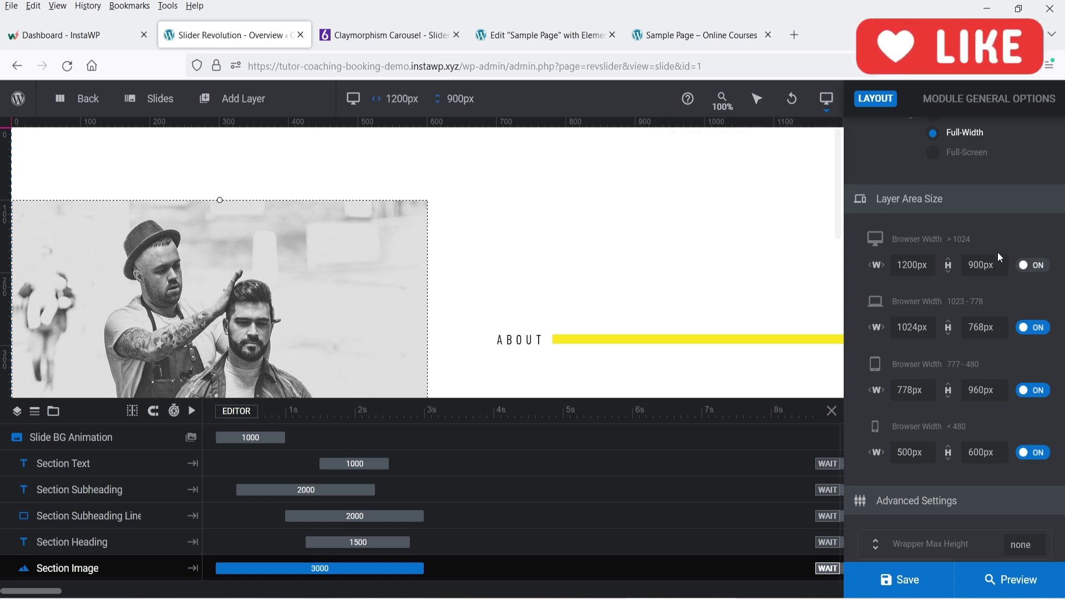
{"action": "scroll", "coordinate": [699, 256], "scroll_direction": "down", "scroll_amount": 5}
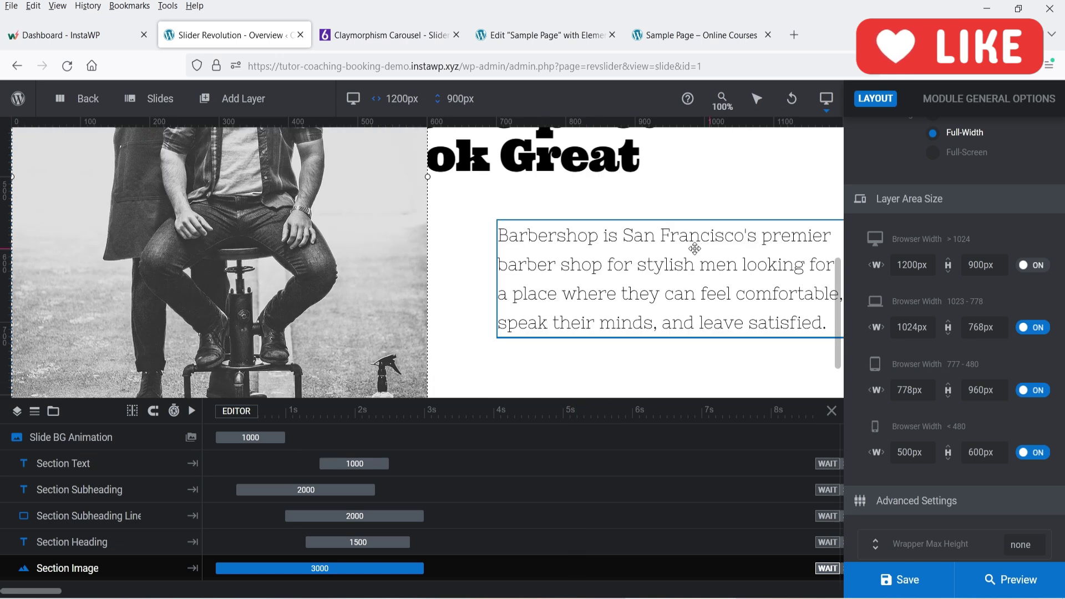
{"action": "left_click", "coordinate": [640, 281]}
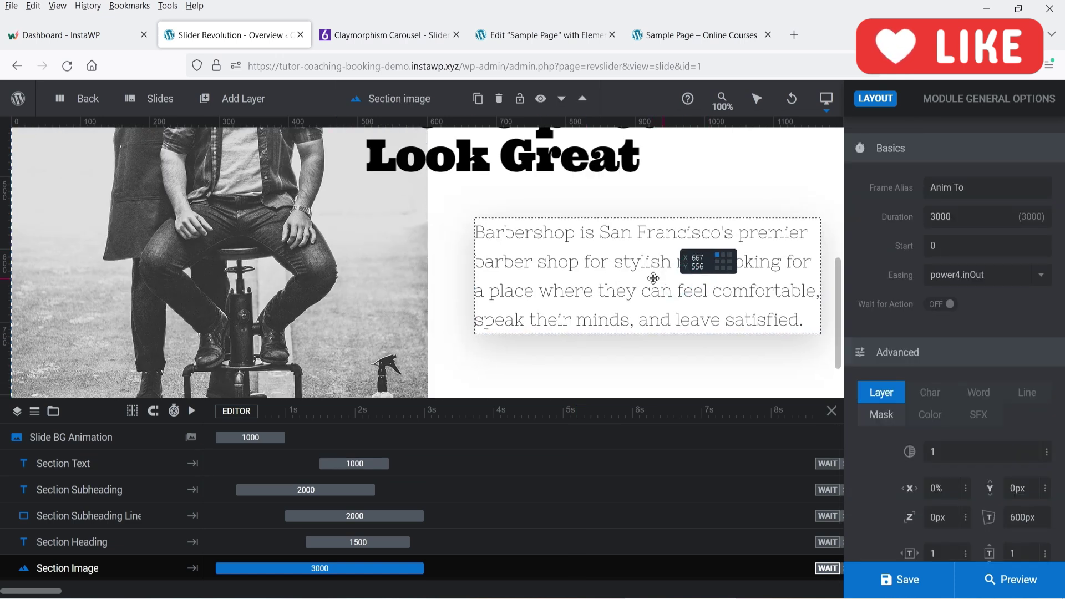
{"action": "scroll", "coordinate": [686, 322], "scroll_direction": "down", "scroll_amount": 1}
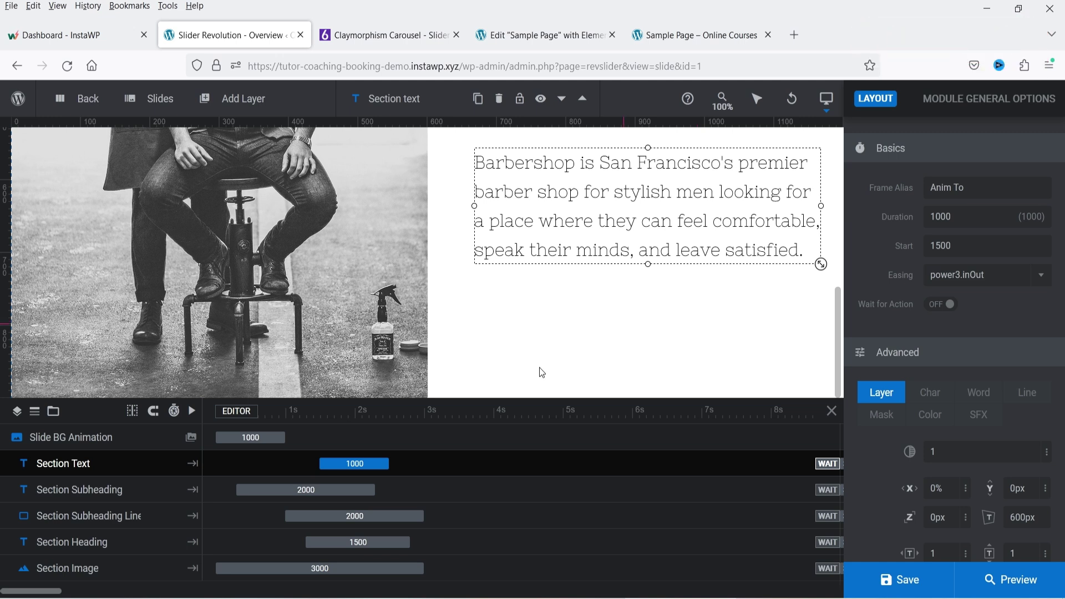
{"action": "left_click_drag", "start_coordinate": [521, 399], "coordinate": [530, 496]}
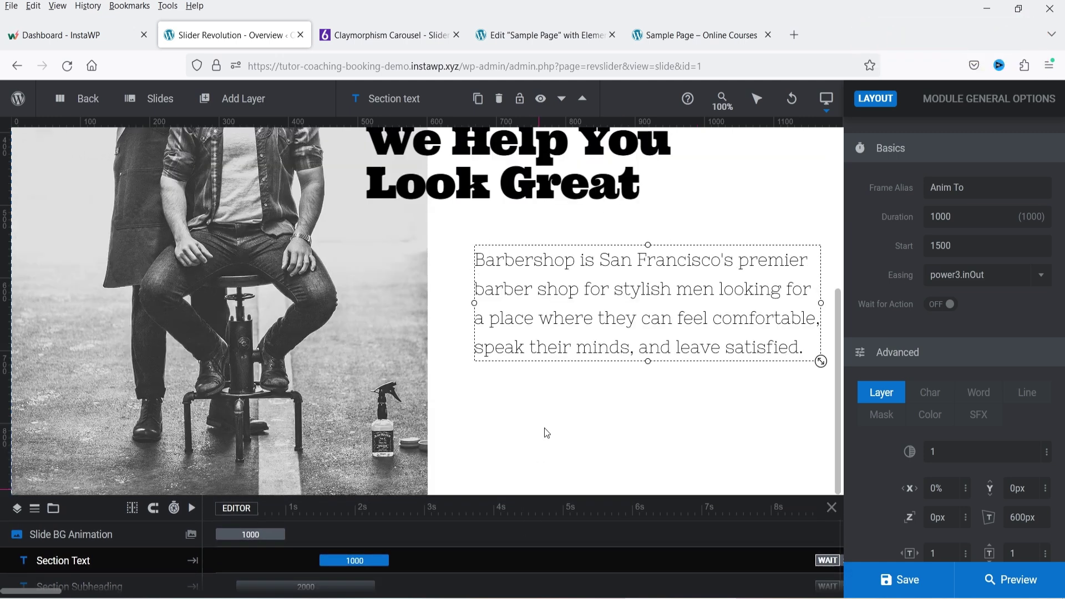
{"action": "scroll", "coordinate": [638, 375], "scroll_direction": "up", "scroll_amount": 1}
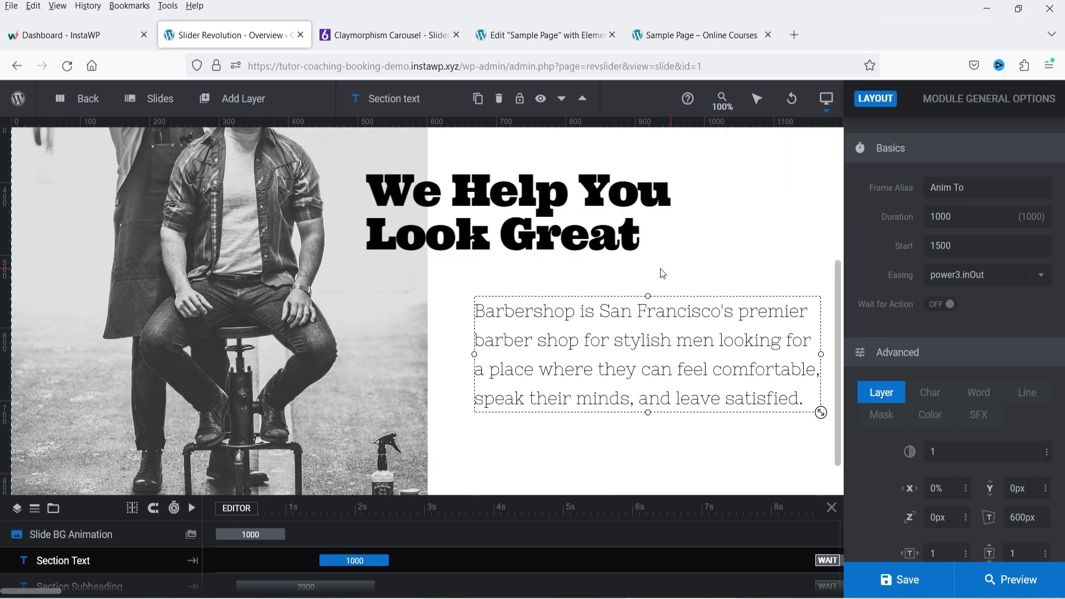